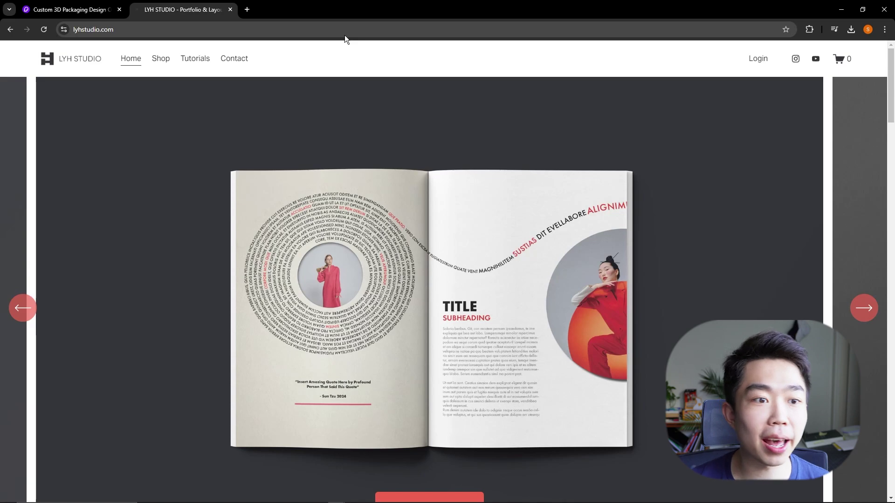
- Preview the Omni template in the shop, then open the Portfolio (Landscape) product page
click(159, 65)
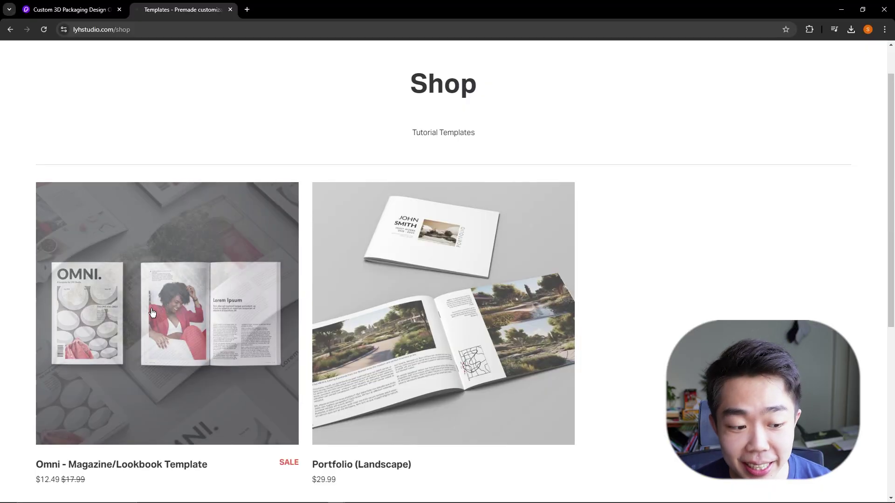
click(188, 328)
click(52, 171)
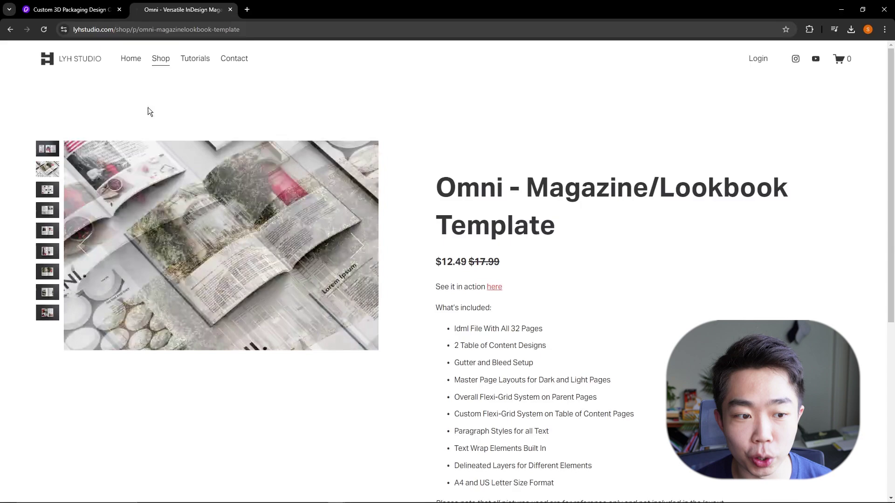
click(11, 30)
click(437, 277)
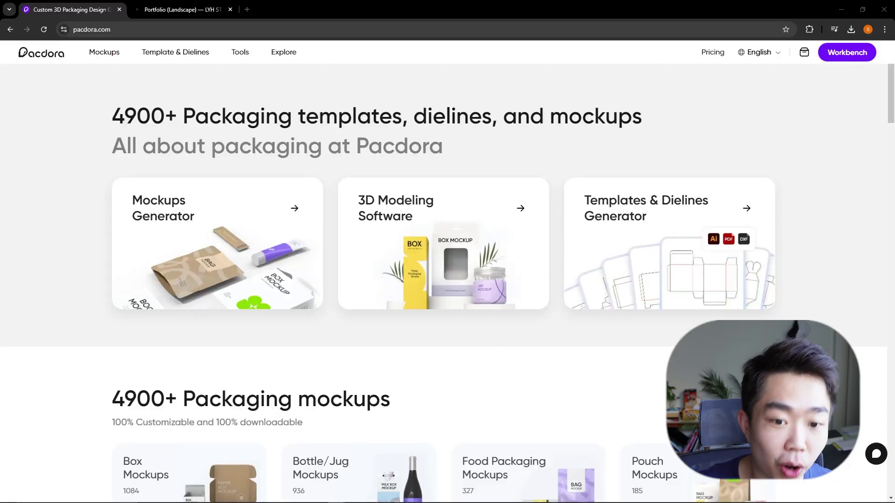
- Scroll down through Pacdora's homepage mockup categories and back up
scroll(257, 272, down, 5)
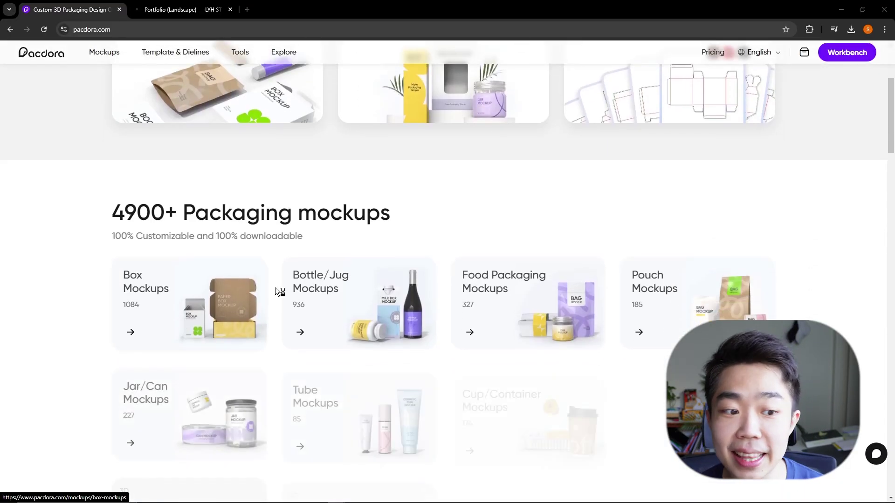
scroll(257, 272, down, 1)
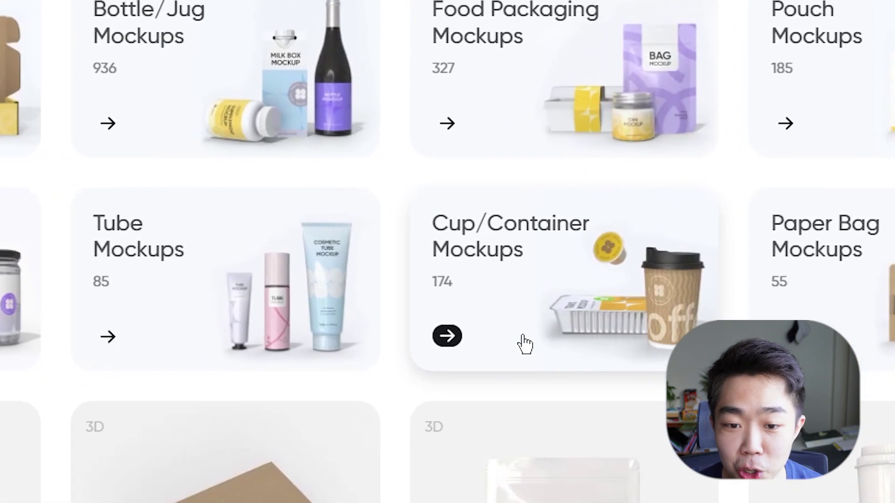
scroll(525, 345, down, 5)
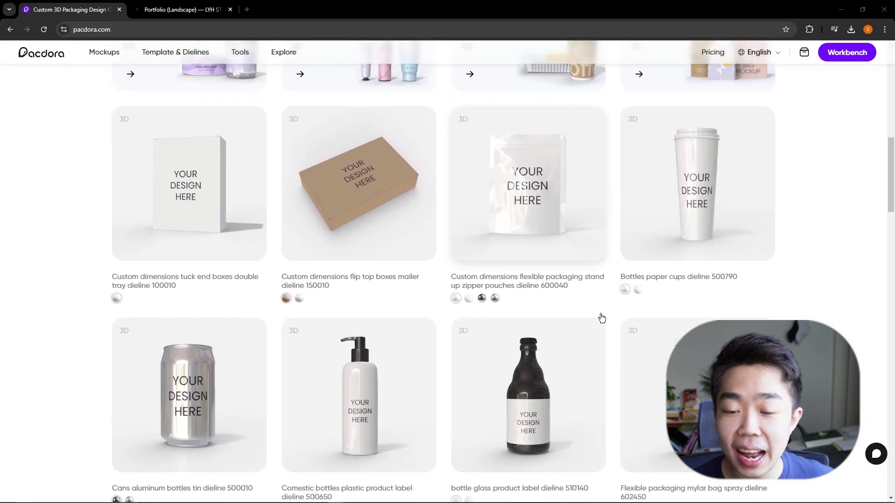
scroll(601, 318, down, 1)
scroll(601, 310, down, 7)
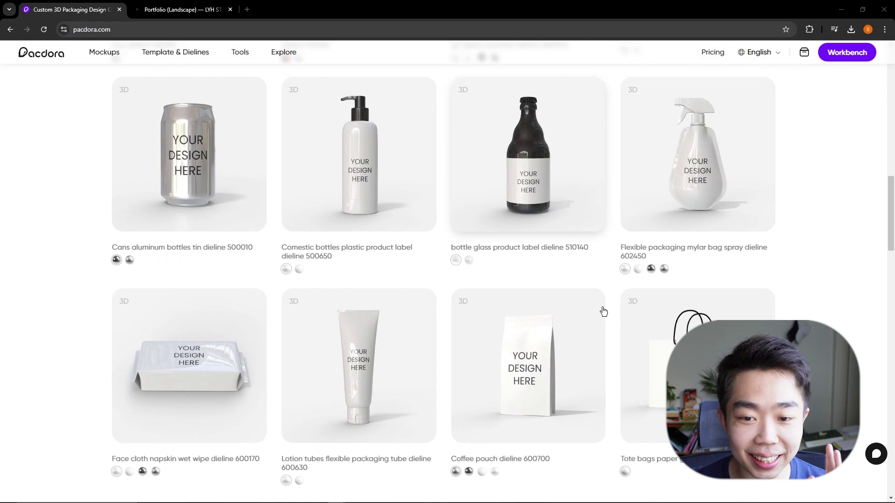
scroll(509, 294, up, 9)
scroll(466, 280, up, 8)
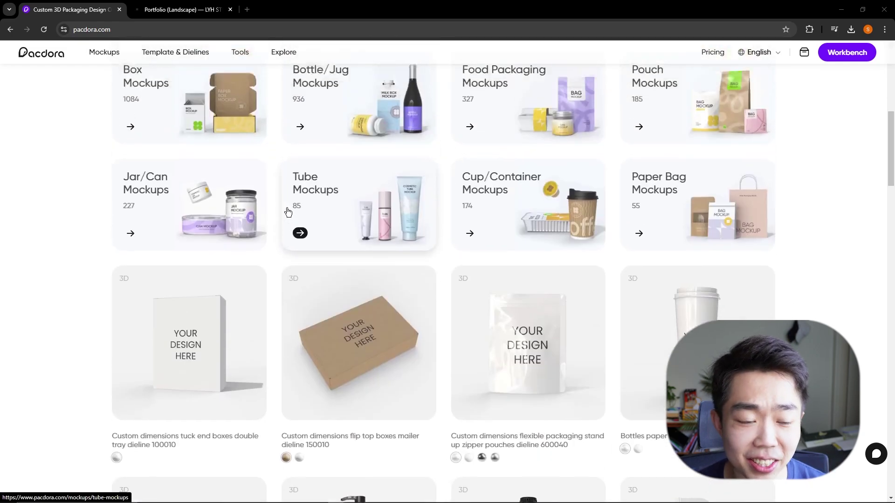
scroll(390, 257, up, 2)
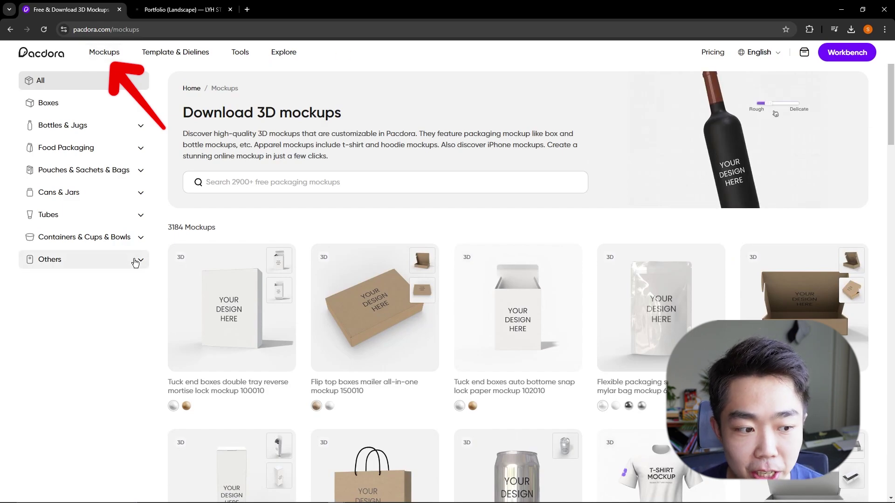
- Filter the mockup catalogue to # Magazine Mockup under the Others category
click(136, 262)
scroll(108, 284, down, 1)
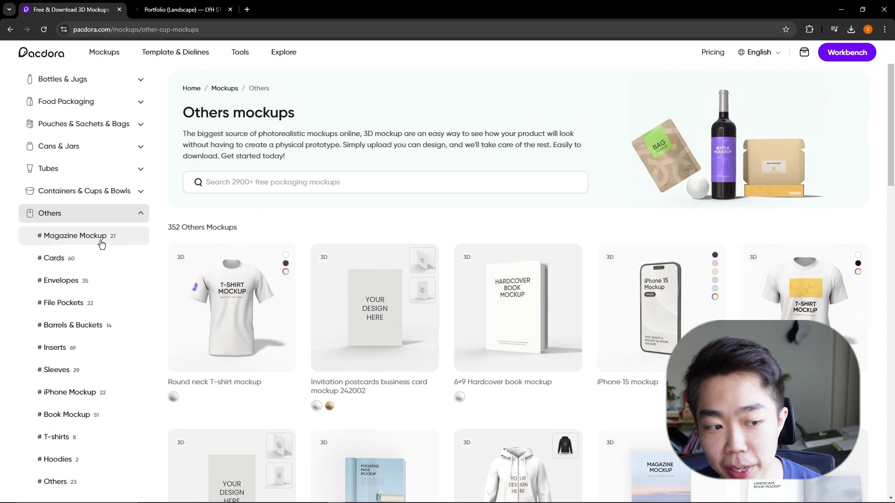
click(102, 237)
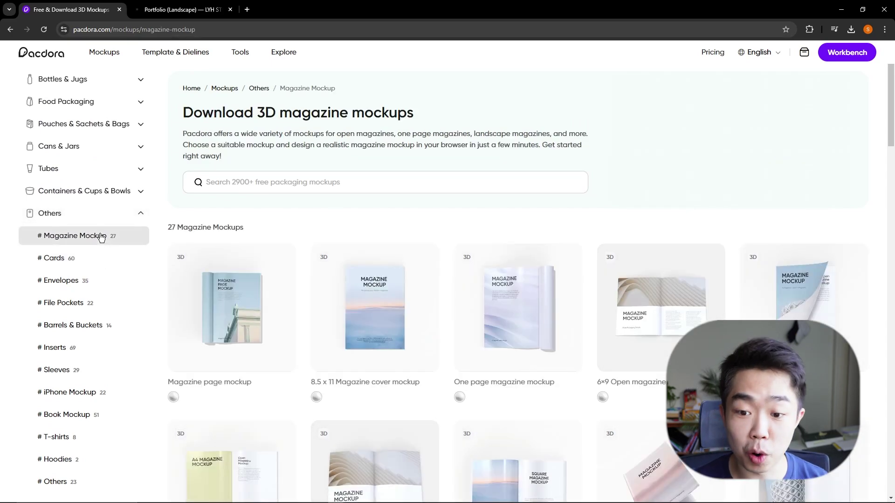
scroll(447, 175, down, 1)
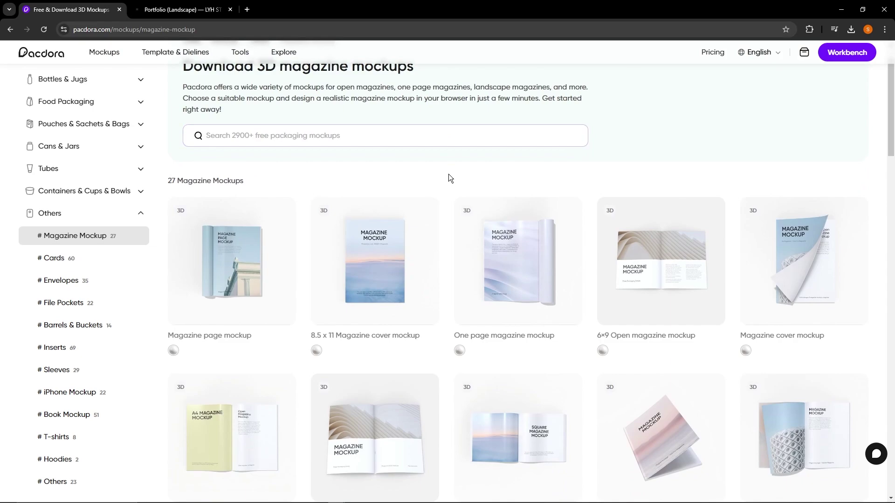
- Recheck the Portfolio (Landscape) tab, then browse the magazine mockups for Landscape magazine mockup
click(187, 10)
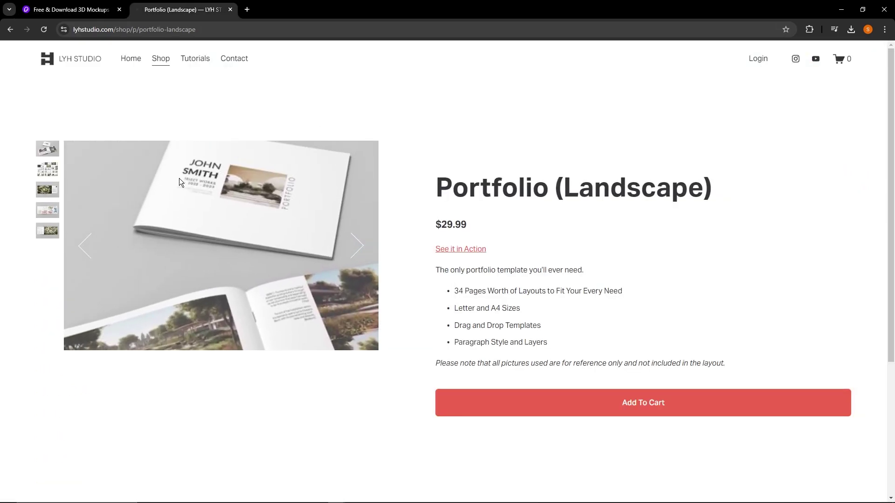
key(ctrl+shift+Tab)
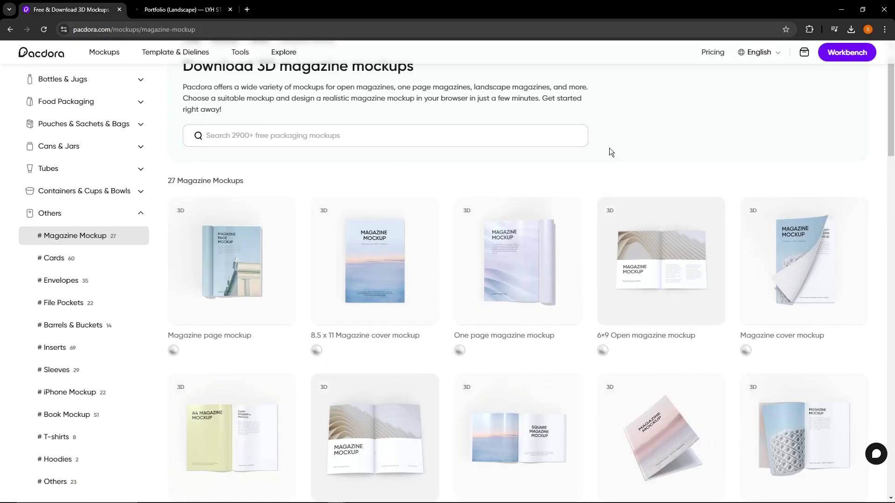
scroll(630, 247, down, 5)
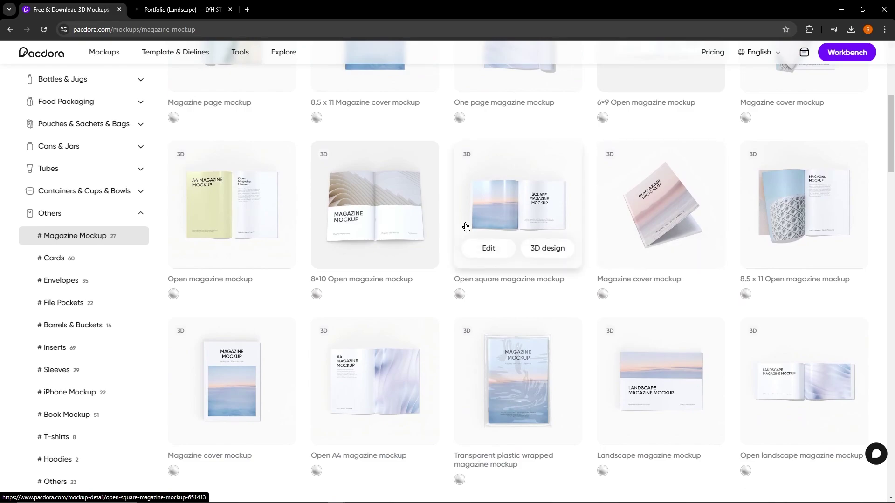
scroll(324, 167, up, 2)
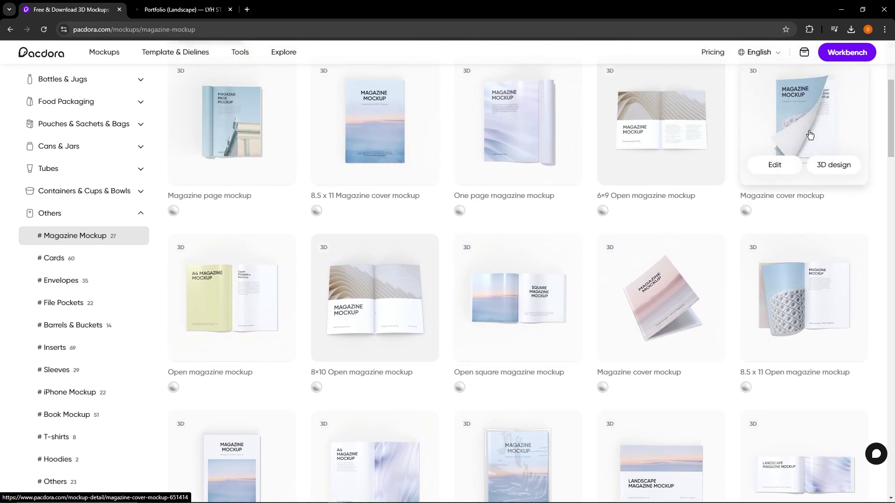
scroll(809, 135, down, 6)
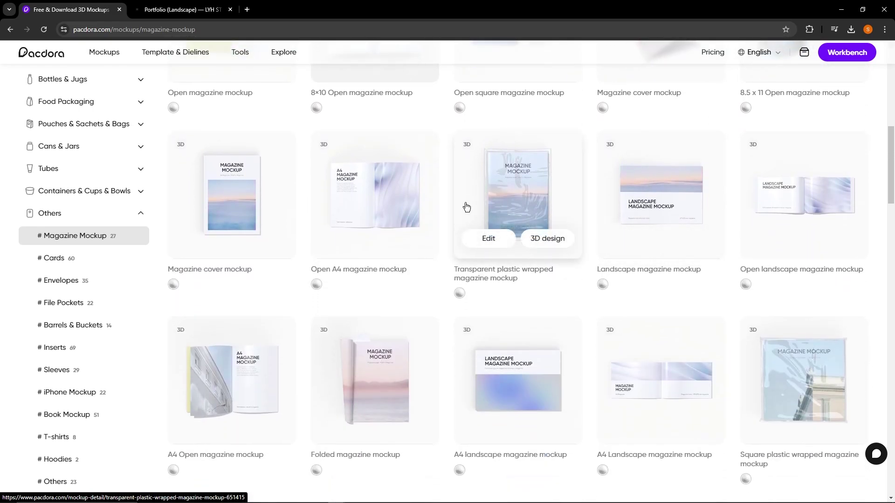
scroll(651, 216, down, 1)
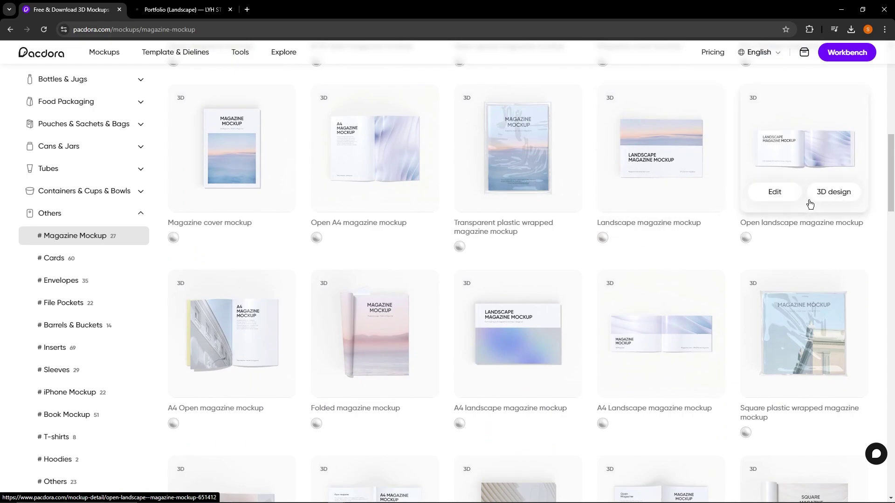
scroll(780, 211, up, 1)
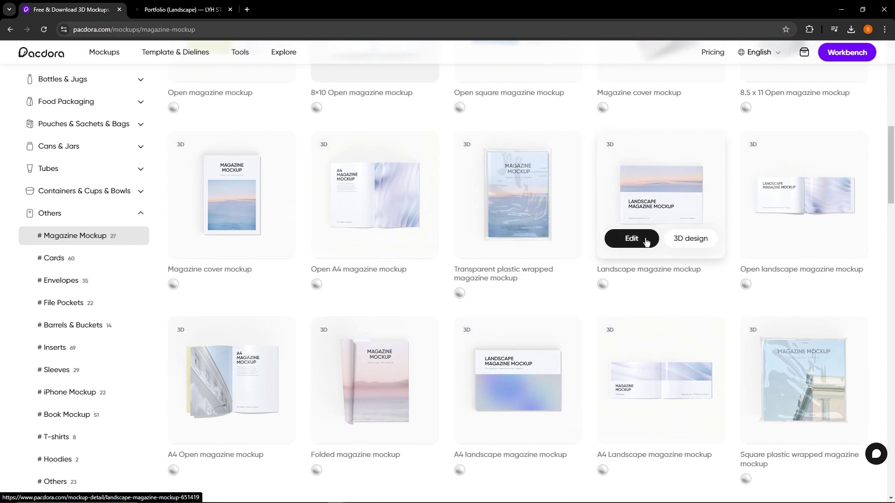
- Open the Landscape magazine mockup for editing and start uploading artwork
click(652, 239)
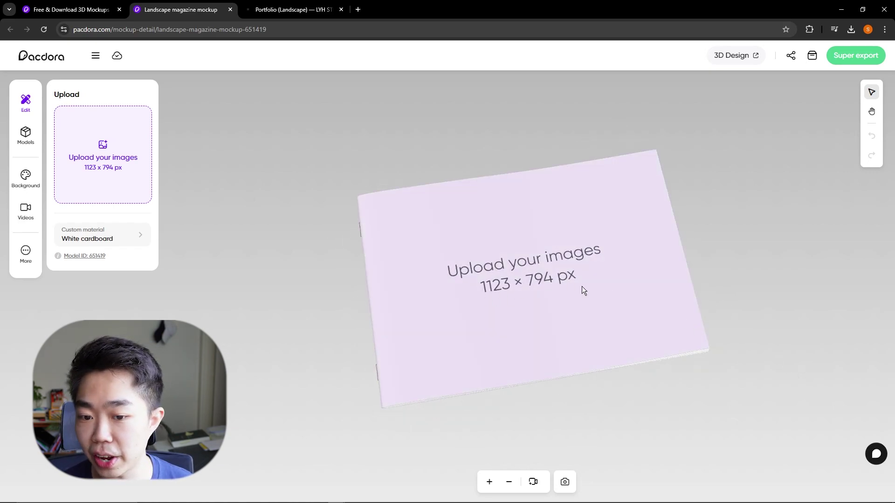
mouse_move(527, 297)
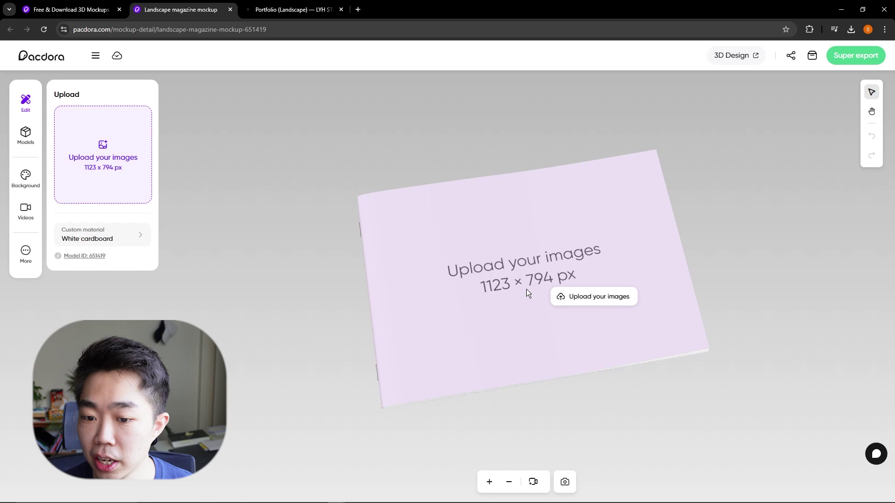
click(581, 302)
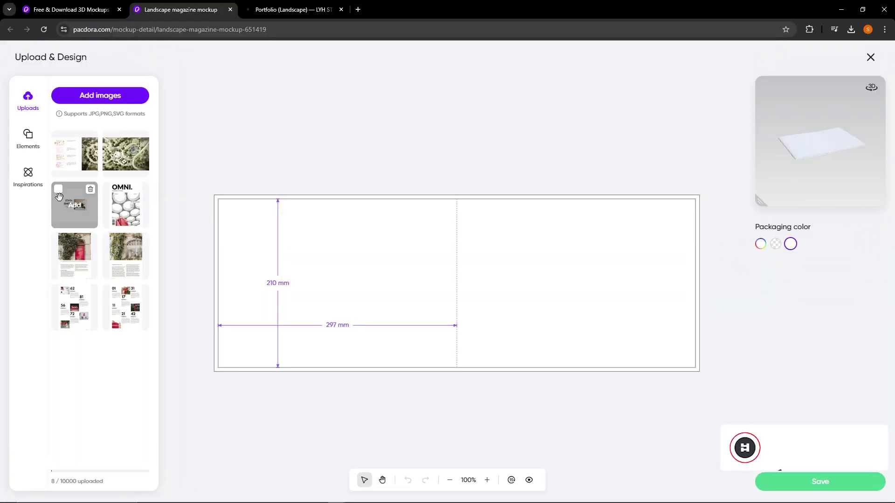
- Place the portfolio cover image on the magazine's right page and save it
click(59, 196)
drag(519, 286, 429, 297)
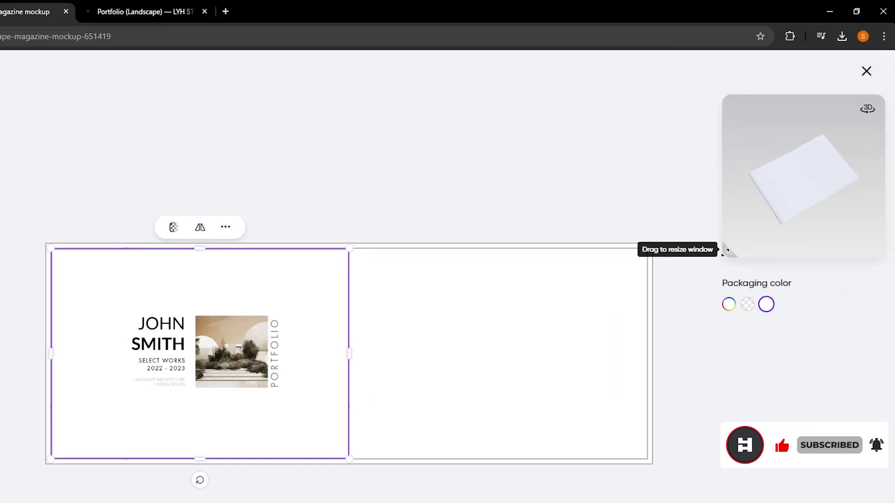
mouse_move(750, 236)
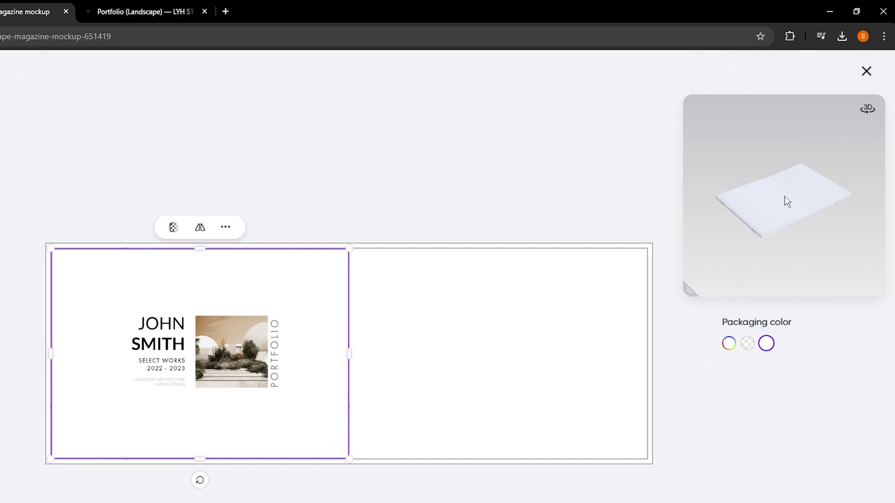
drag(773, 230, 769, 208)
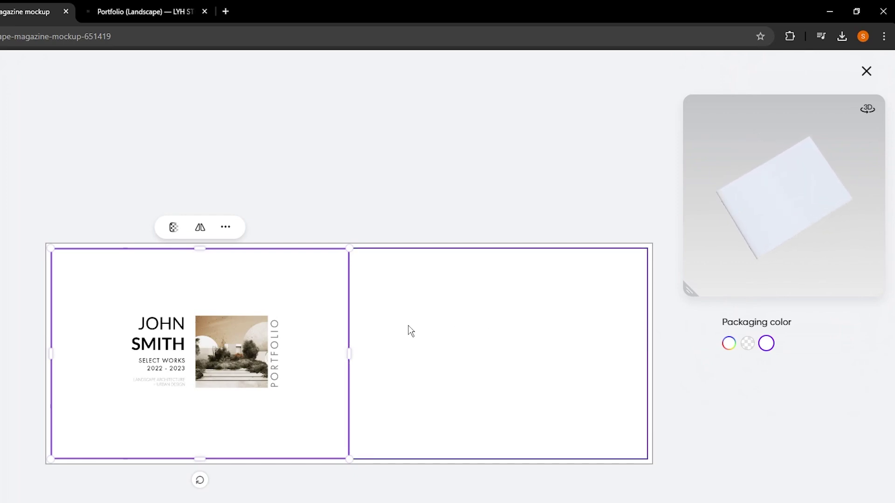
drag(298, 340, 599, 343)
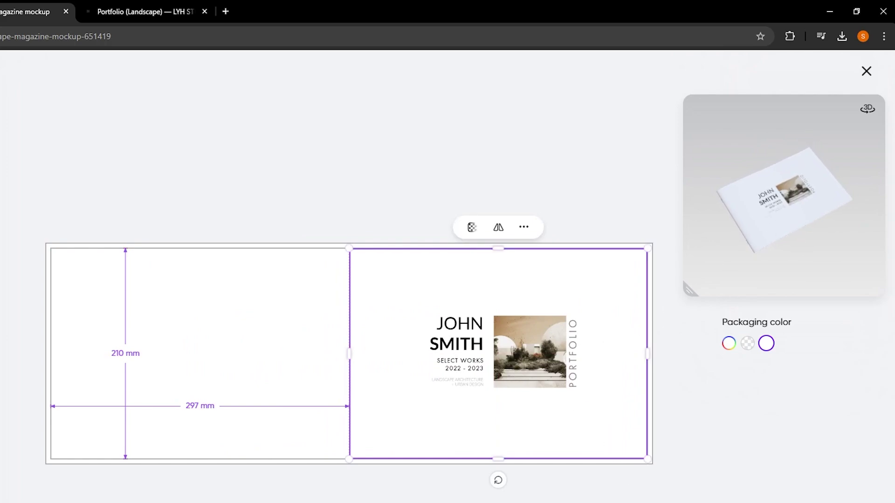
click(665, 466)
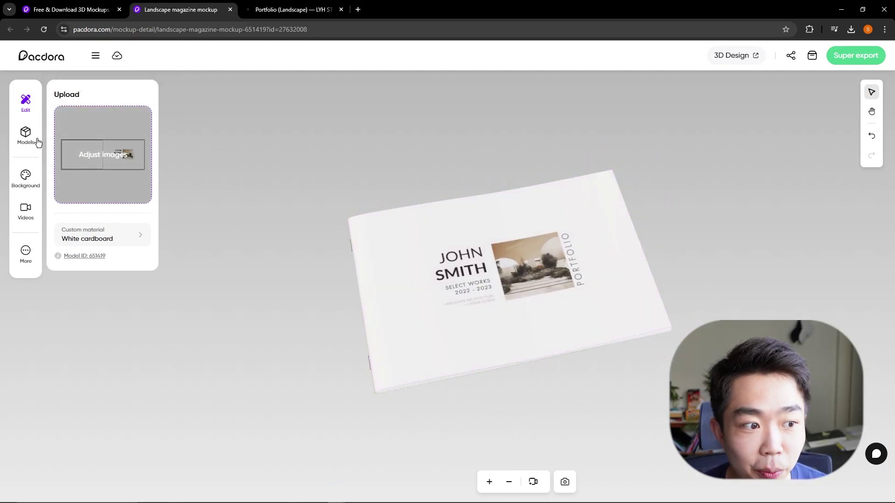
- Try bluish-grey and peach gradients and solid colours as the mockup's background
click(26, 178)
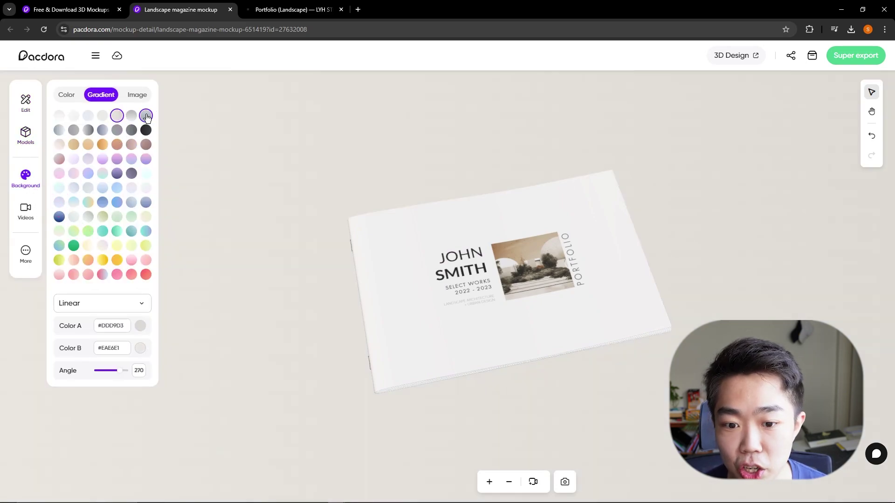
click(146, 115)
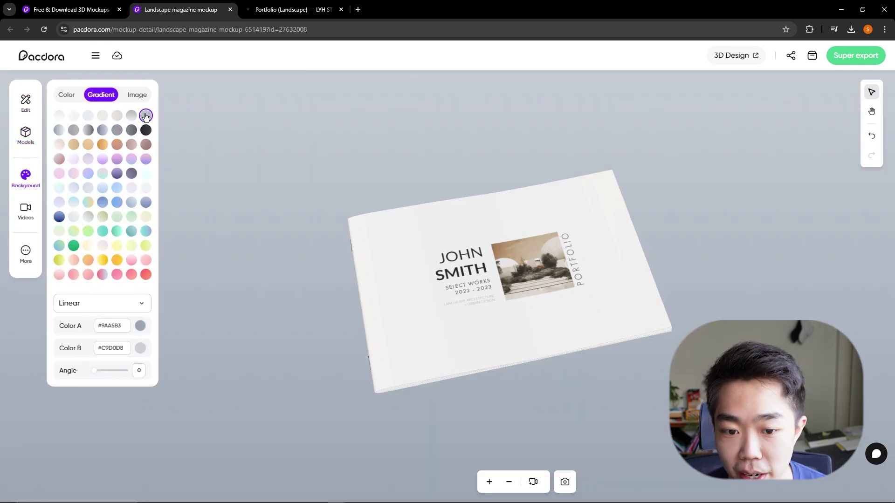
click(117, 144)
click(68, 95)
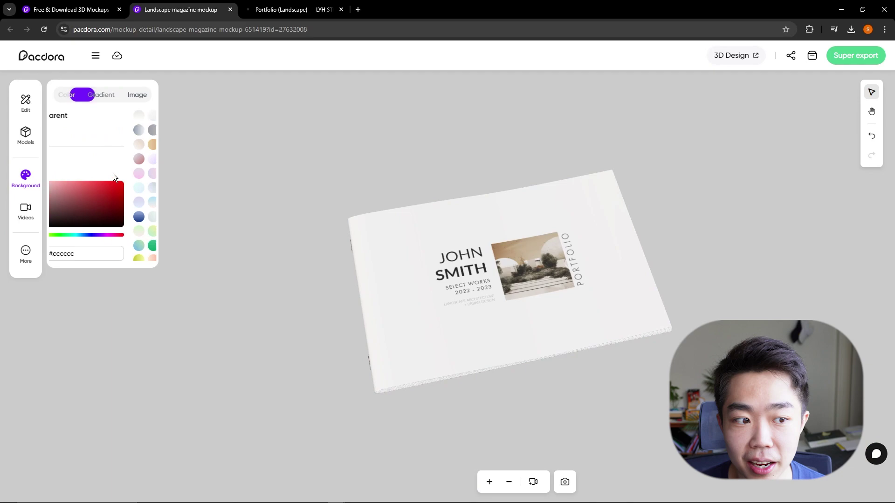
click(129, 191)
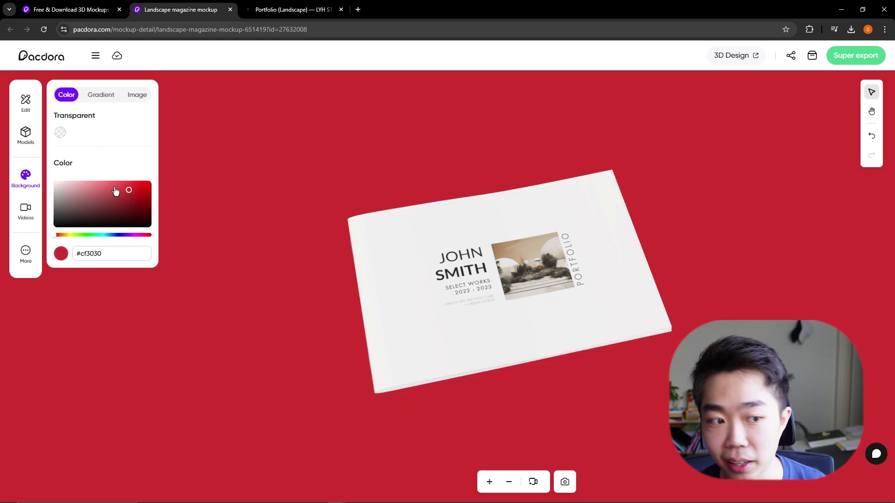
drag(114, 191, 54, 181)
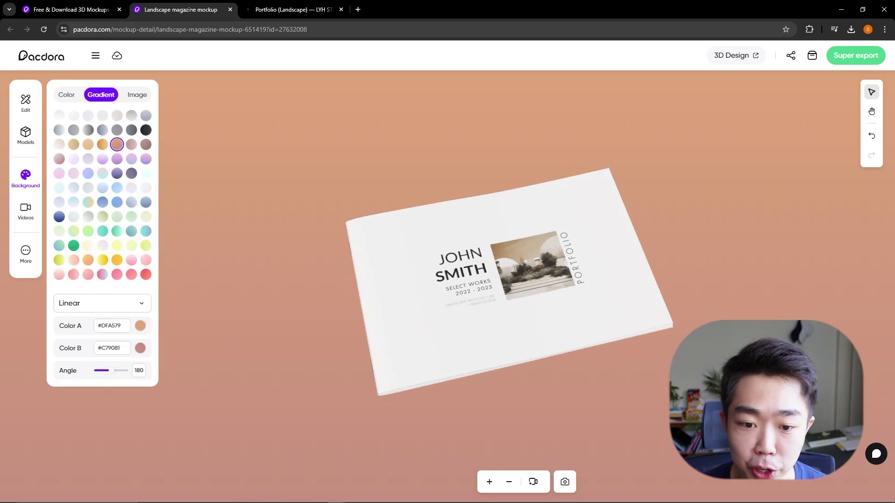
- Export the mockup as a 16:9 2K JPG, angled flatter and framed closer
click(848, 56)
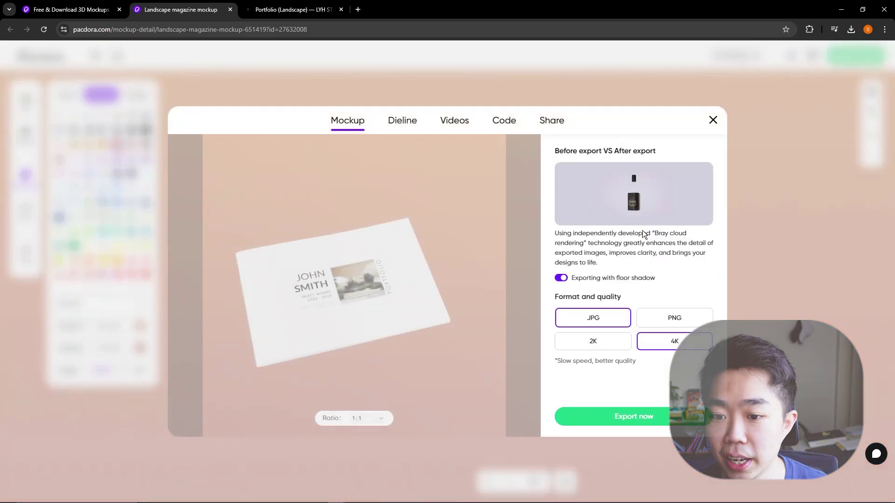
drag(415, 279, 404, 295)
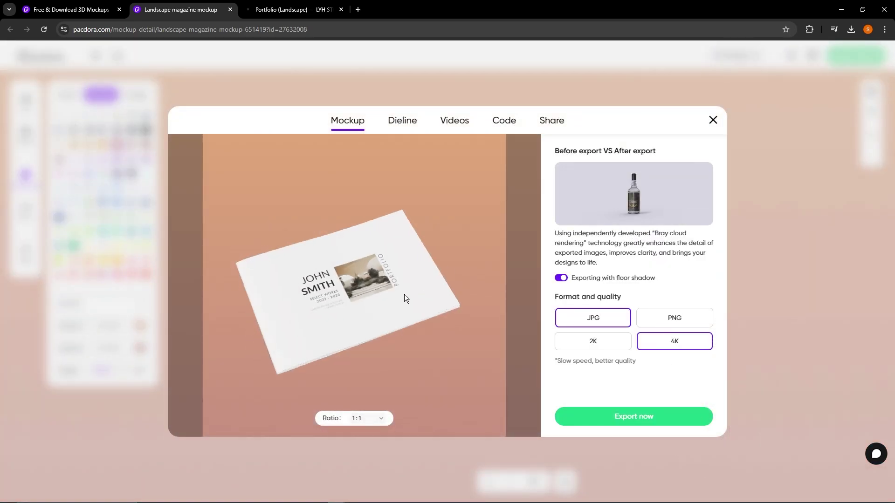
click(381, 418)
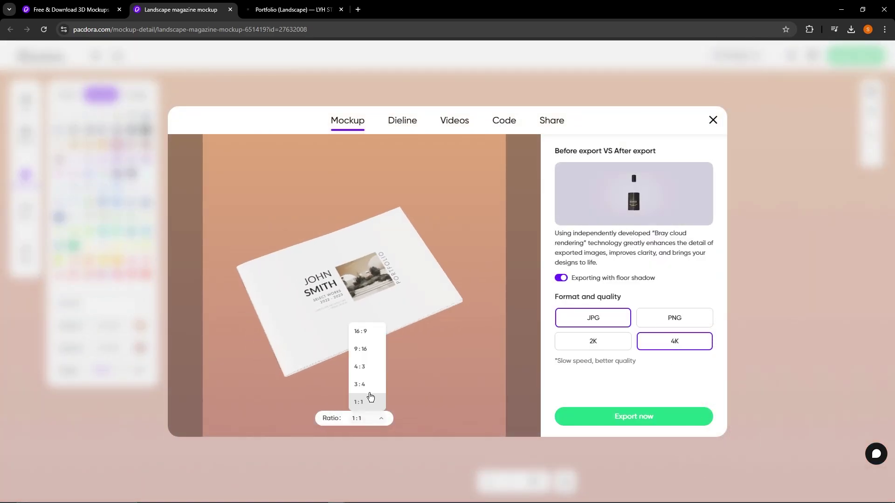
click(385, 330)
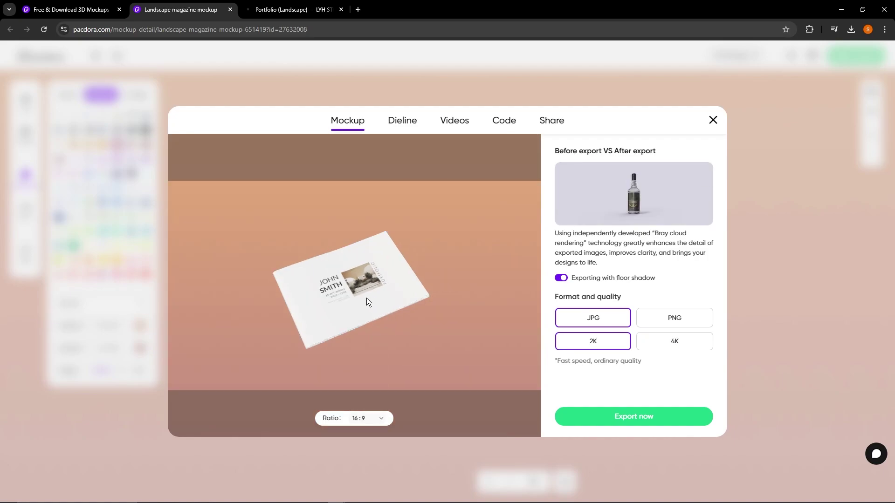
scroll(364, 299, up, 3)
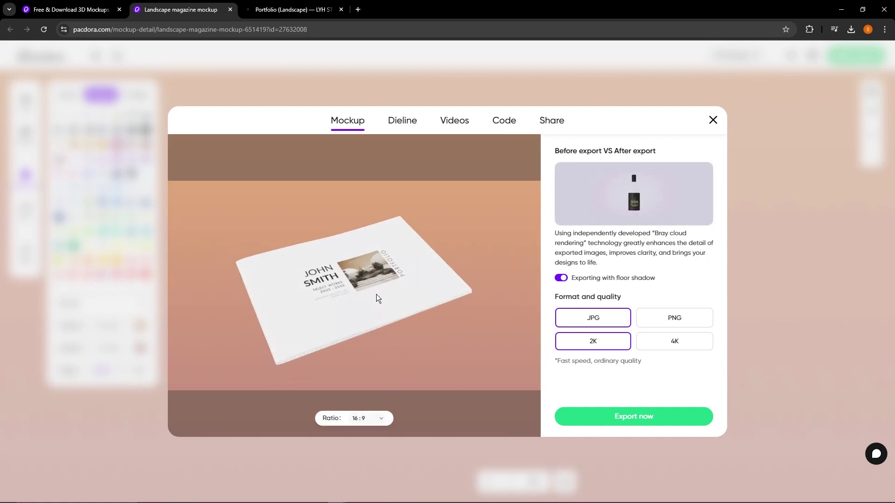
drag(377, 295, 364, 320)
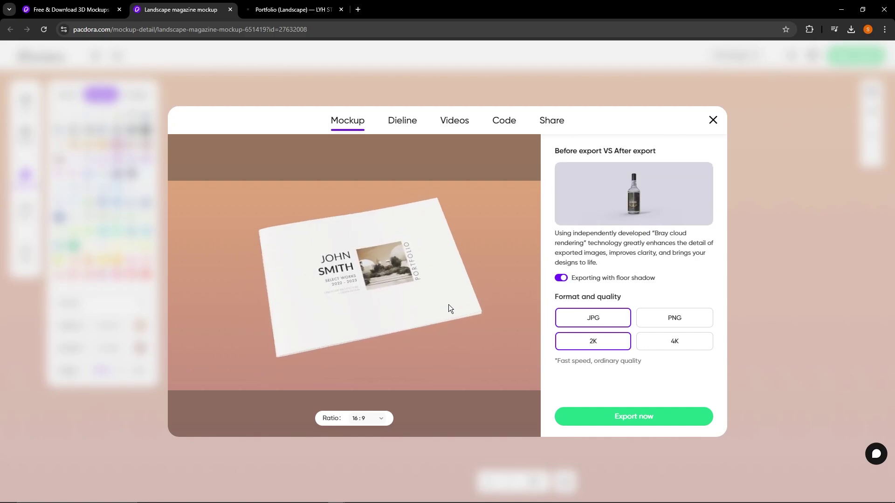
click(655, 415)
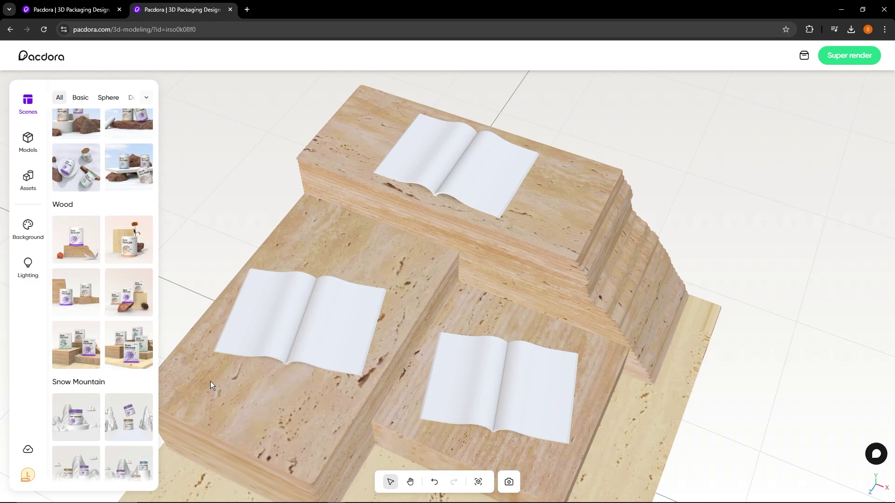
scroll(140, 355, down, 5)
scroll(141, 355, down, 7)
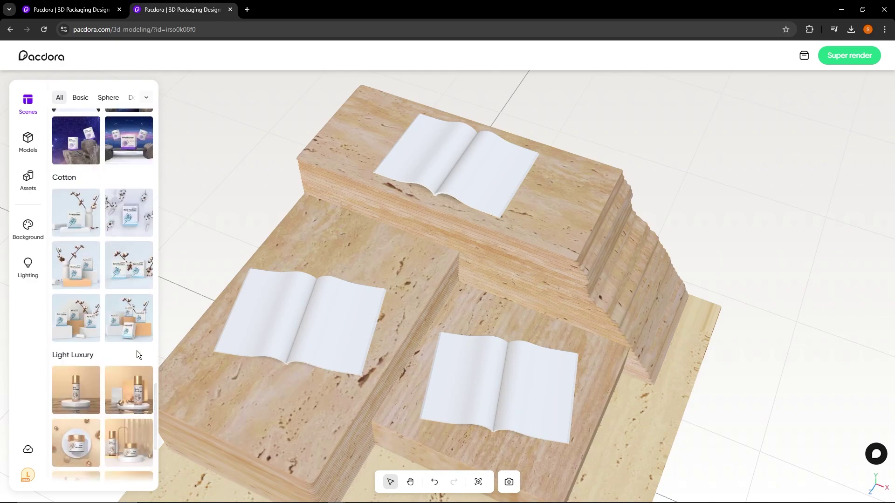
click(77, 318)
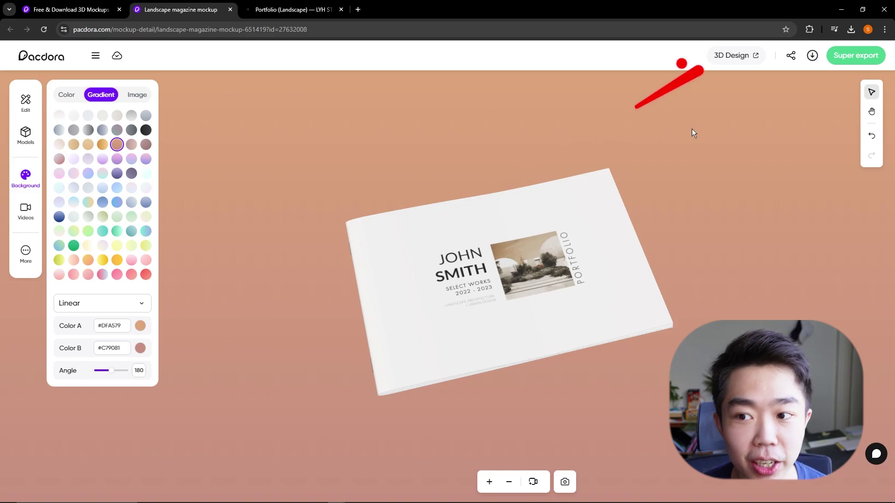
- Bring the portfolio magazine into the 3D scene editor and orbit and pan the view
click(737, 64)
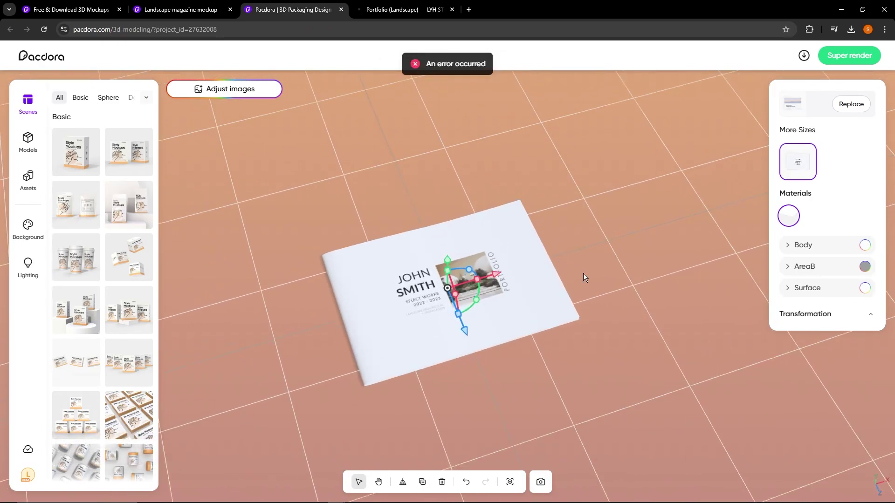
click(622, 278)
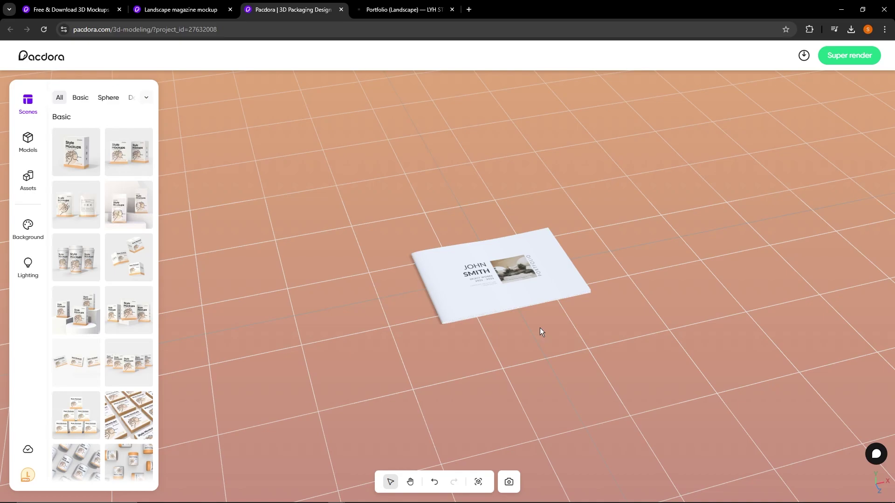
drag(587, 327, 579, 343)
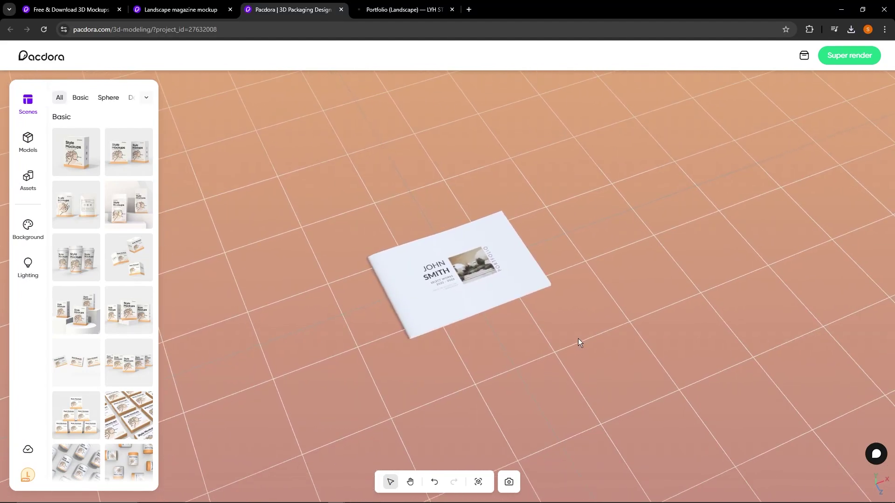
click(414, 481)
drag(496, 381, 535, 357)
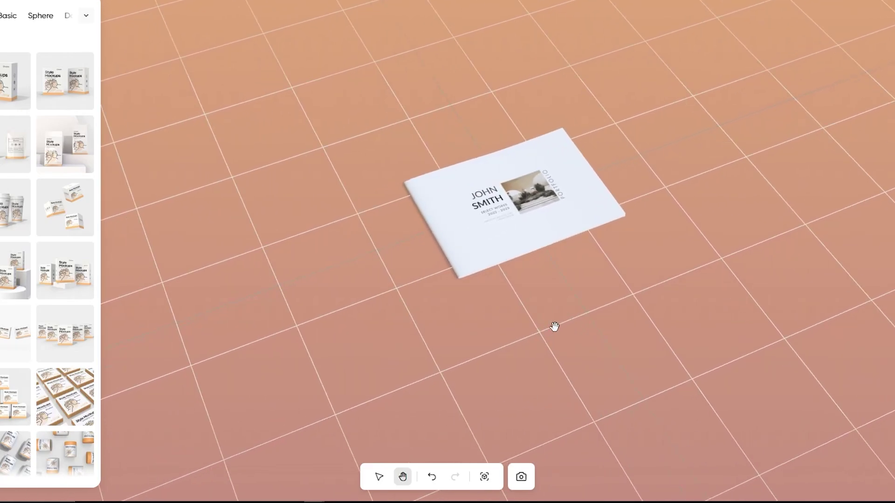
drag(554, 327, 452, 448)
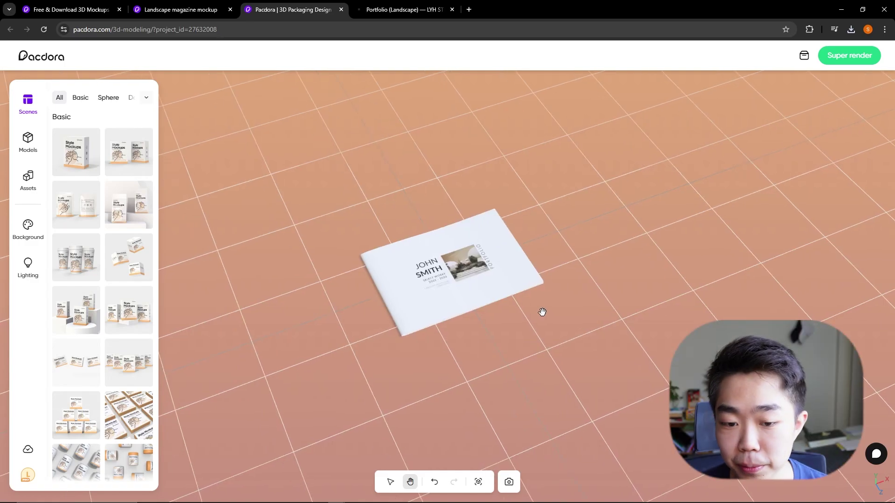
drag(542, 312, 471, 393)
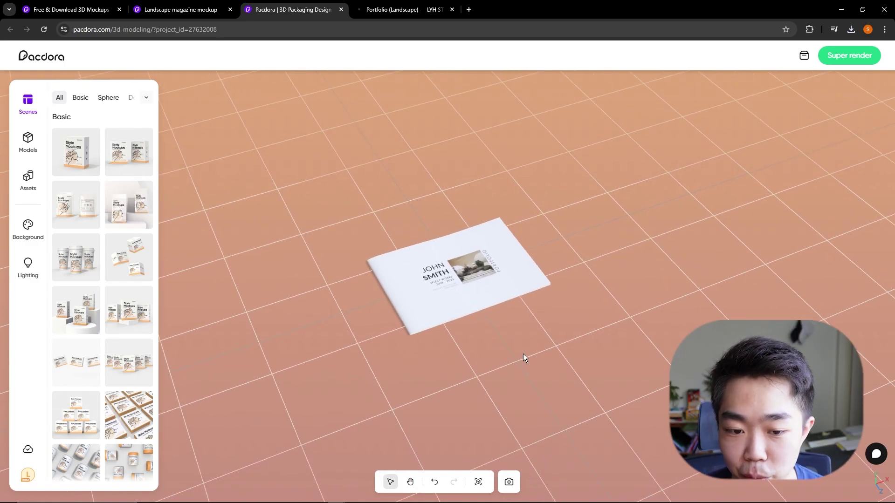
- Zoom in and switch to the Basic scene with white stepped blocks
scroll(523, 355, up, 3)
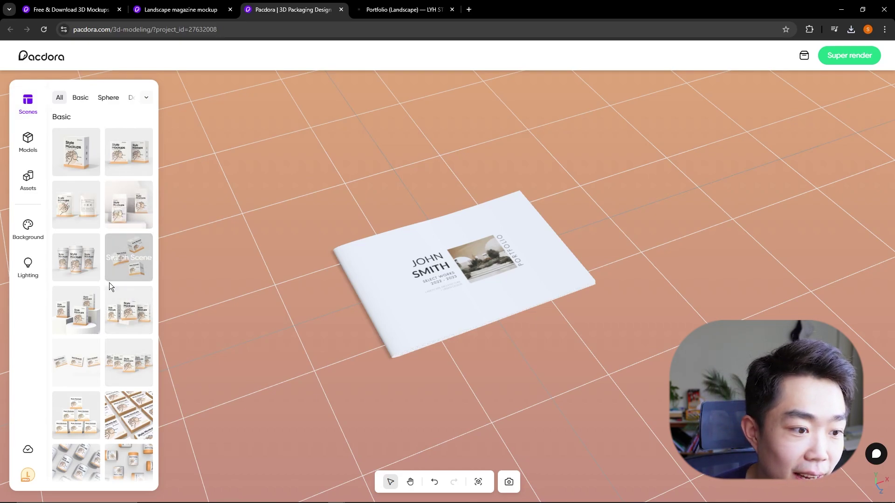
scroll(109, 282, down, 5)
scroll(109, 283, up, 5)
click(134, 214)
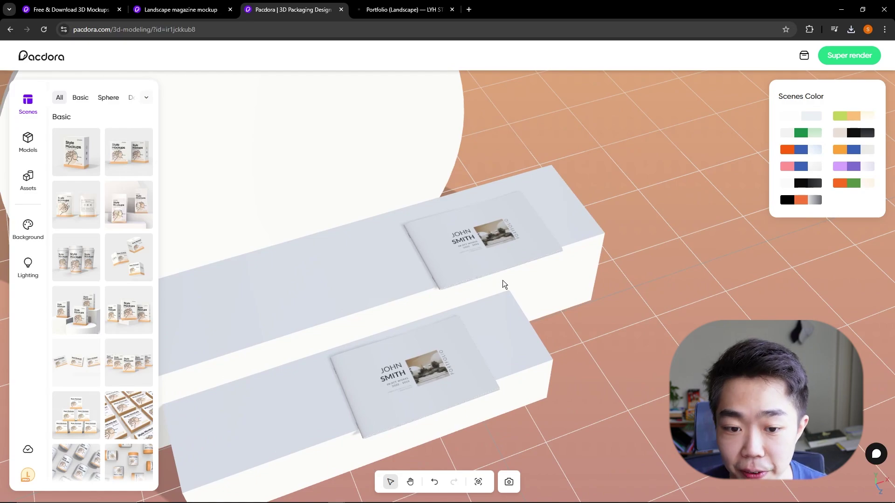
- Select the lower portfolio booklet and restage it in the Leaf scene with palm fronds and a sphere
click(503, 283)
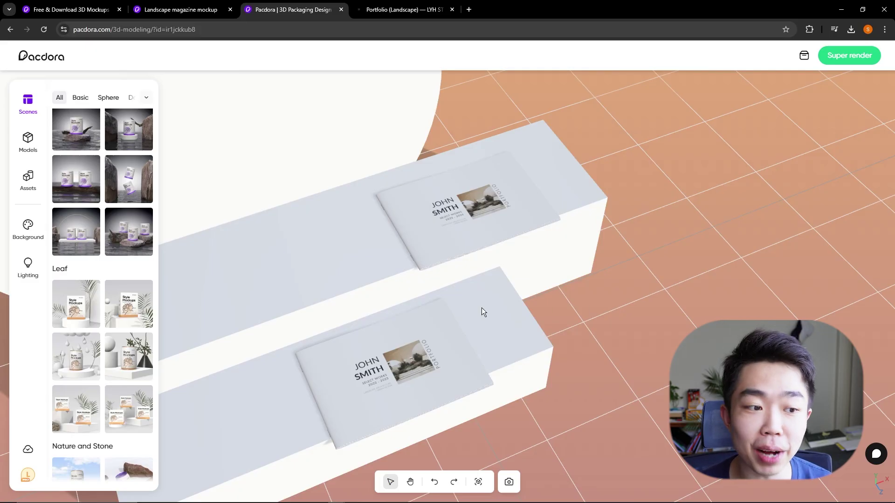
scroll(121, 262, down, 5)
scroll(121, 263, down, 13)
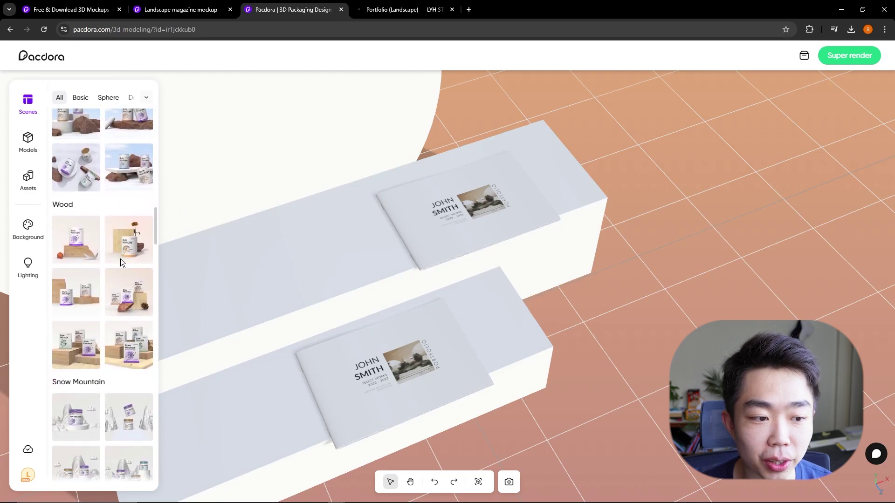
scroll(124, 276, down, 20)
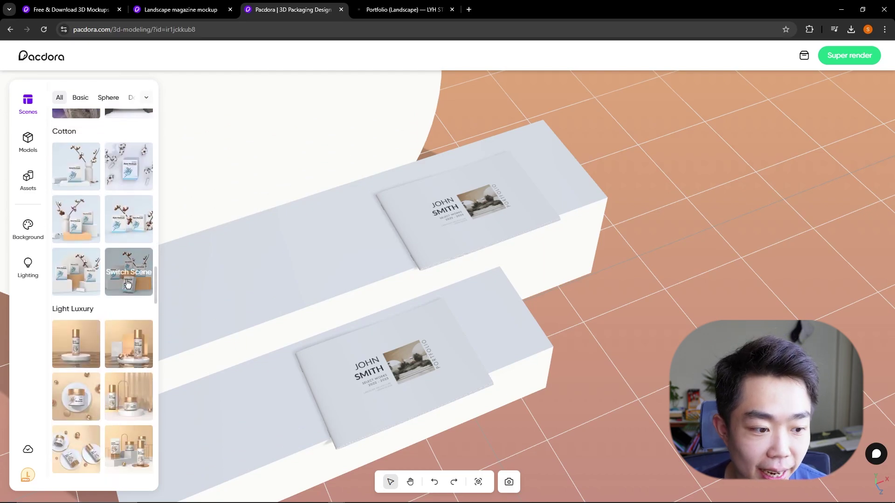
scroll(127, 304, up, 20)
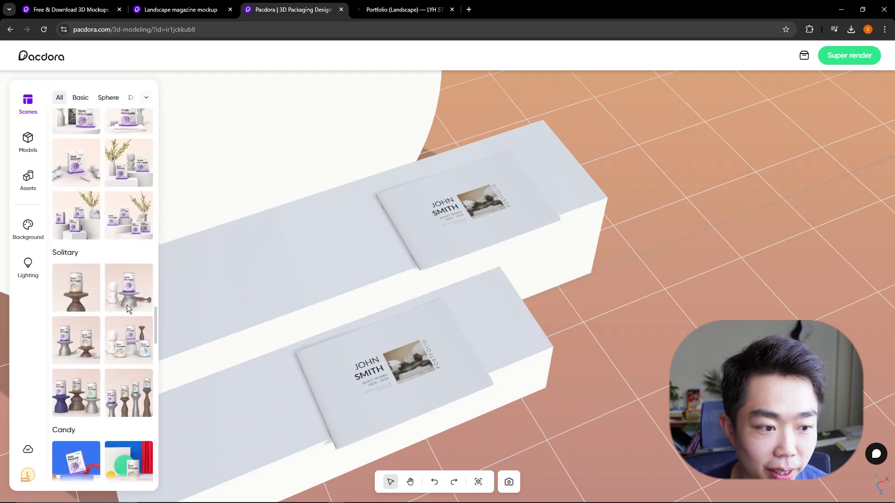
scroll(127, 304, up, 4)
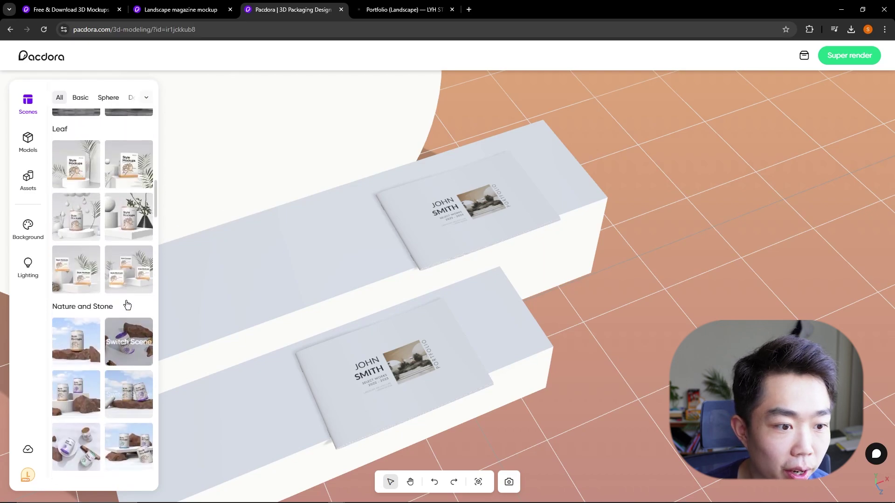
click(129, 259)
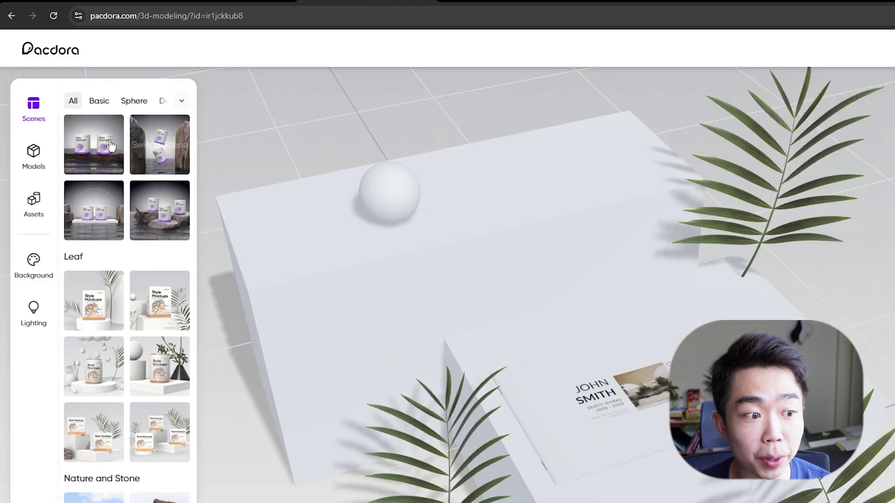
- Search the model library for 'magazine' and add the open landscape magazine model
click(44, 158)
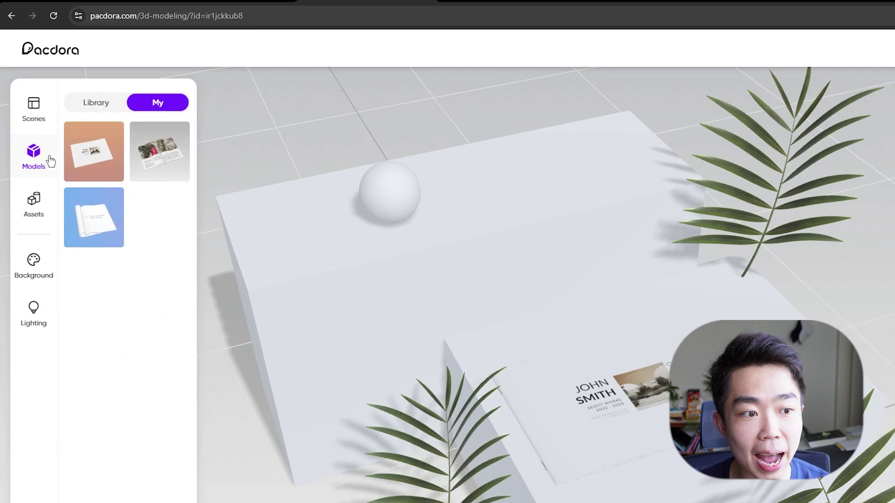
click(98, 110)
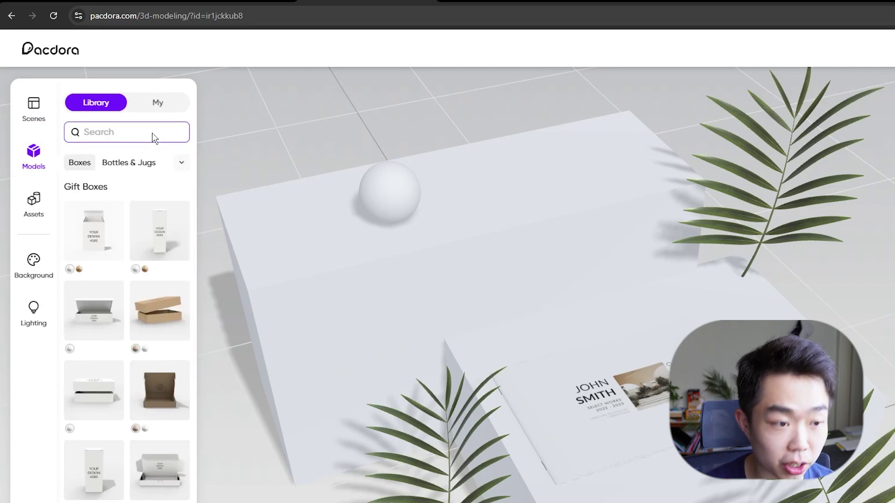
click(128, 132)
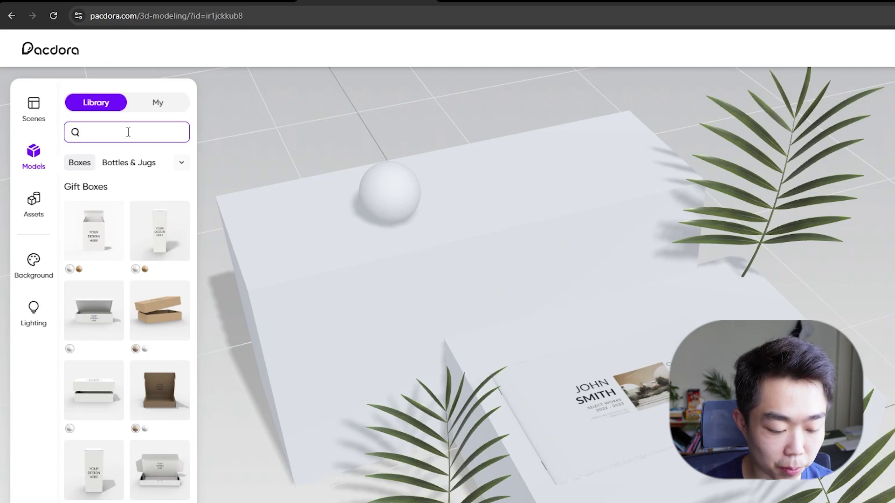
key(Return)
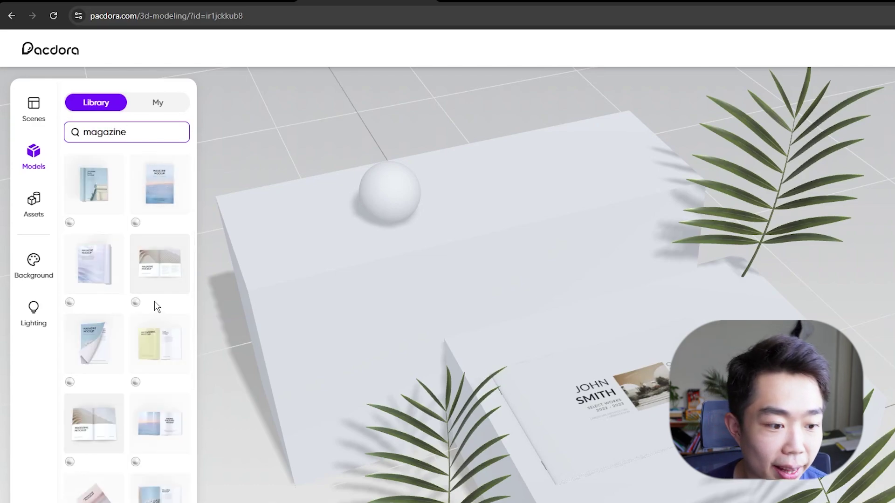
scroll(163, 336, down, 3)
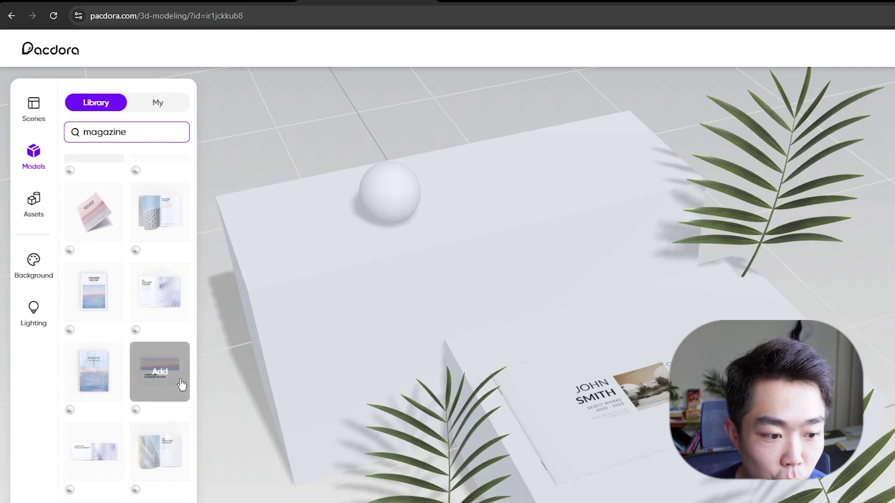
click(95, 452)
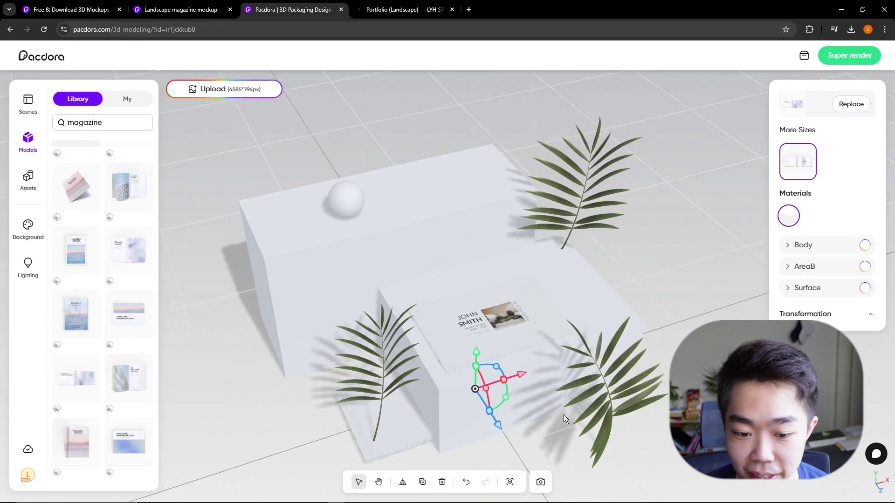
- Lift, move and lower the open magazine spread onto the box top
drag(476, 349, 482, 202)
drag(501, 285, 427, 214)
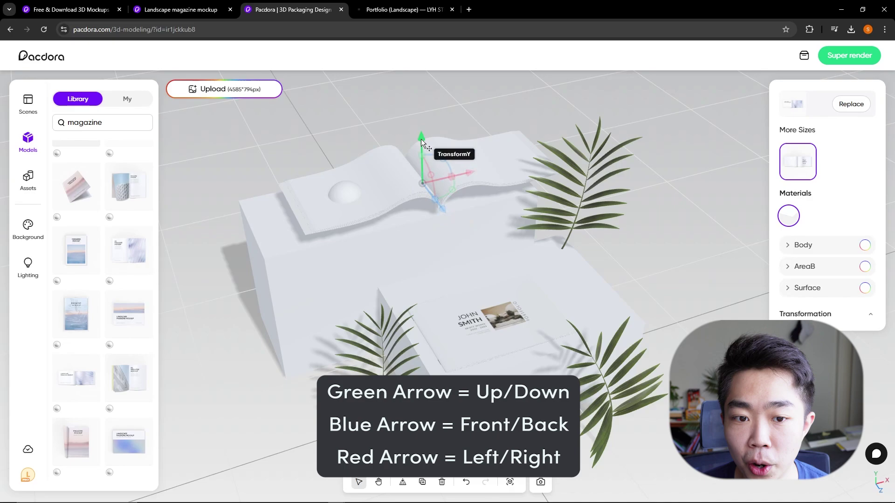
drag(421, 139, 449, 159)
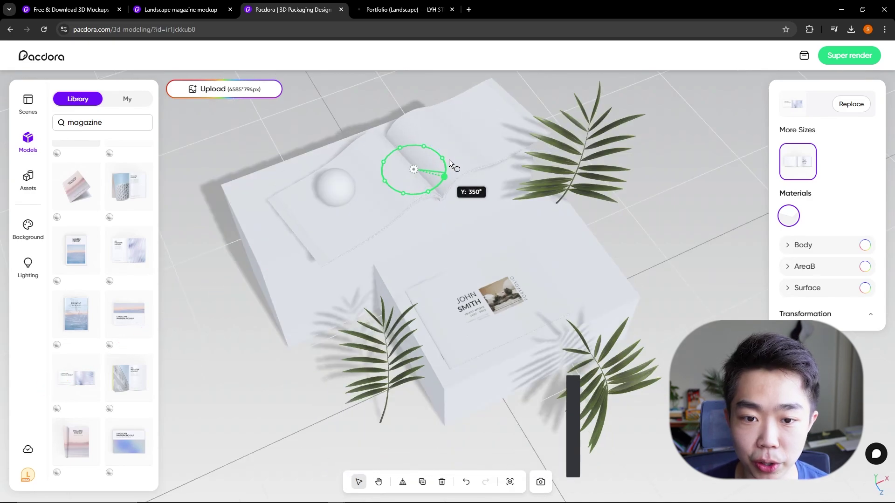
drag(615, 209, 614, 280)
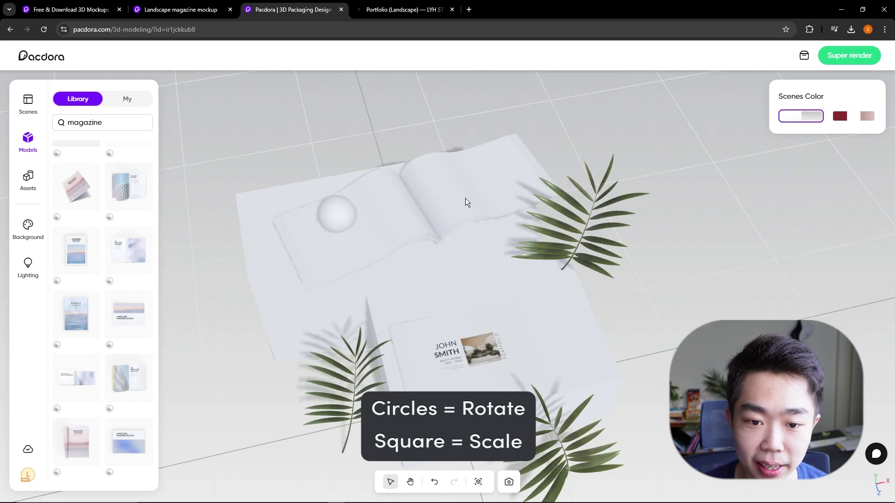
click(466, 201)
mouse_move(466, 202)
mouse_down()
mouse_move(499, 197)
mouse_move(475, 201)
mouse_up()
- Shrink the spread's depth to 38% and move the sphere down onto its left edge
drag(561, 276, 569, 296)
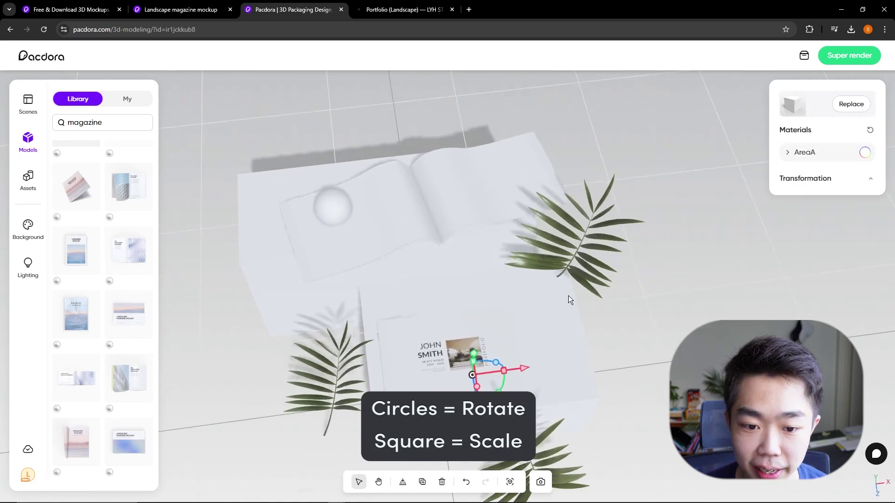
click(467, 205)
drag(428, 238, 336, 222)
click(332, 207)
drag(287, 252, 284, 264)
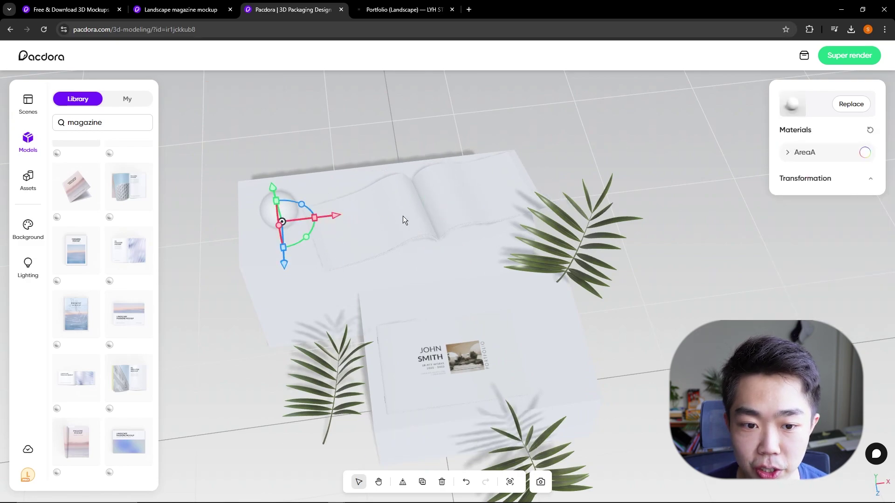
- Nudge the spread along its depth and reselect it from a slightly orbited view
click(449, 212)
drag(432, 254, 427, 248)
click(574, 149)
drag(639, 293, 478, 236)
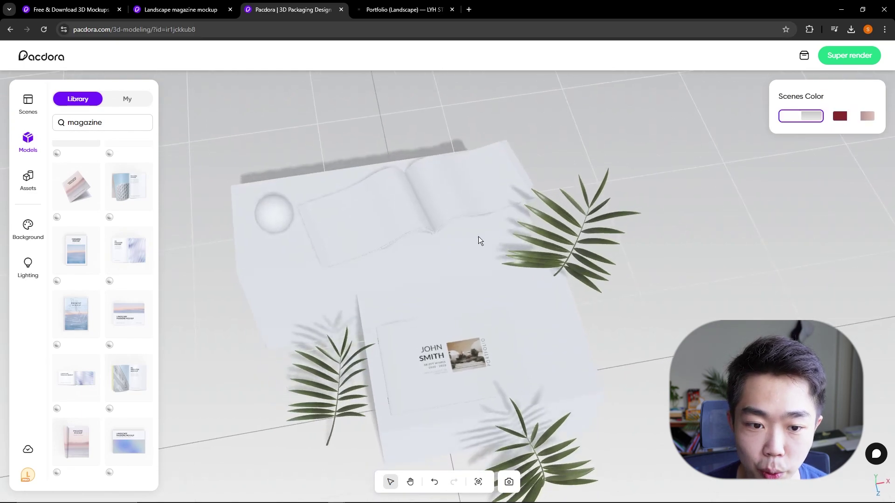
click(447, 195)
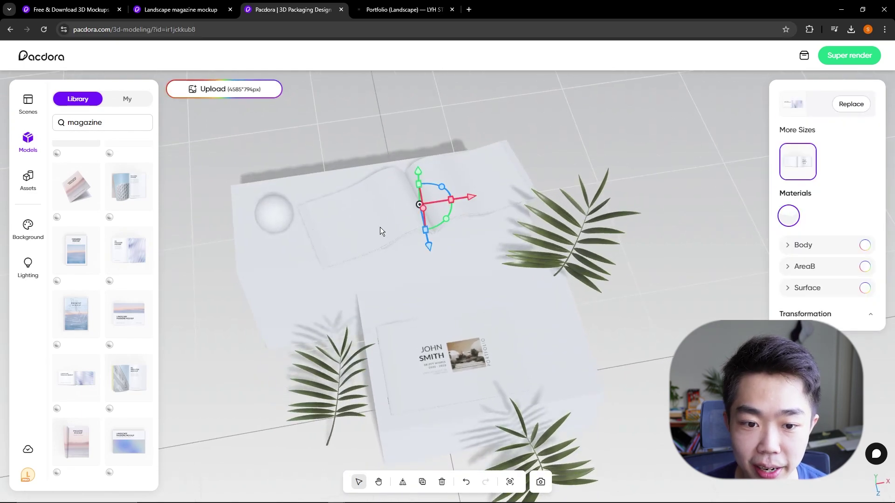
- Apply the uploaded aerial site-plan and sketch-page image to the open spread and save it
click(226, 90)
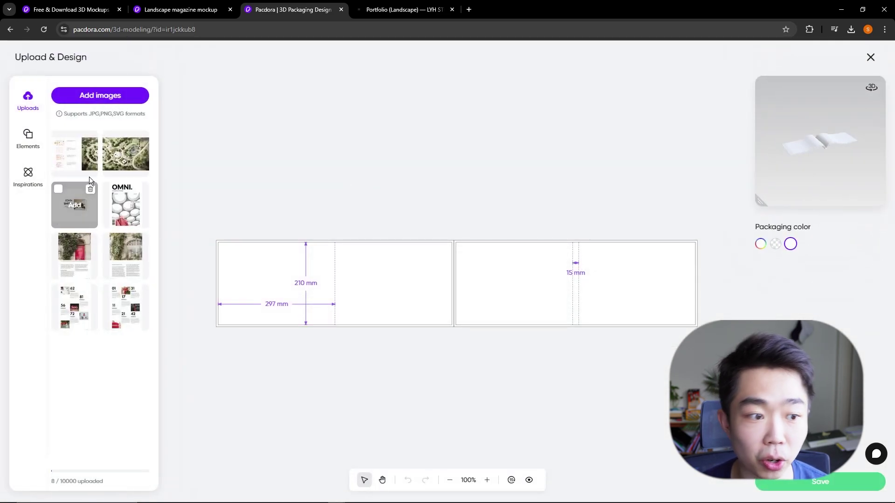
click(75, 154)
click(126, 154)
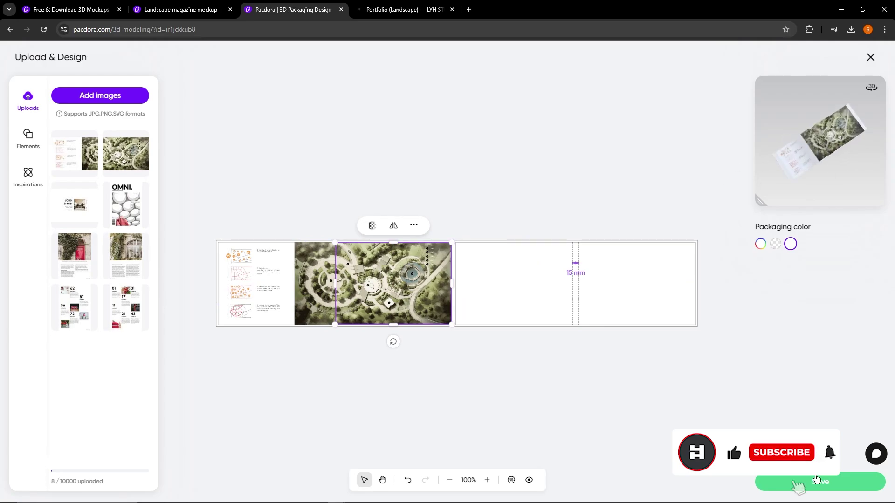
click(816, 480)
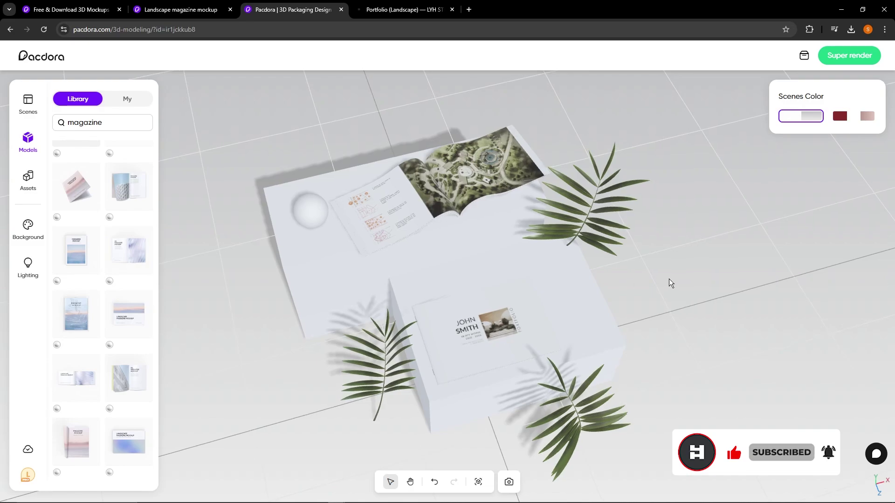
drag(669, 280, 503, 240)
click(495, 232)
click(873, 145)
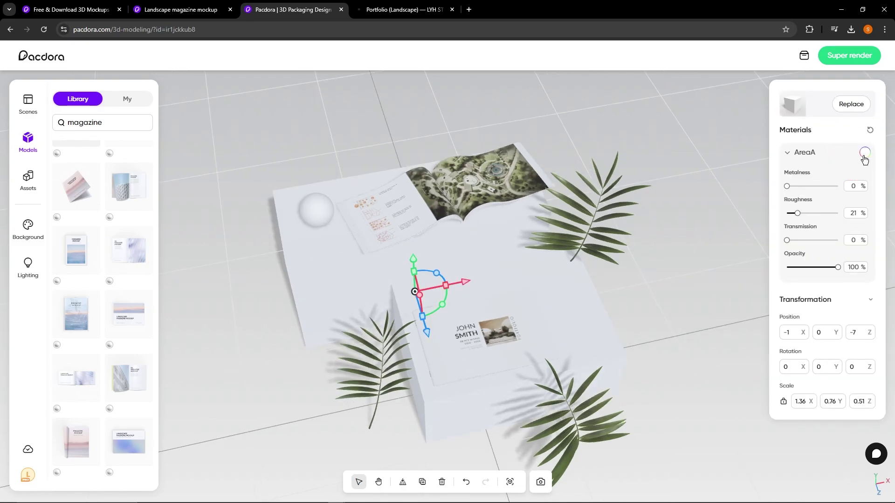
click(868, 152)
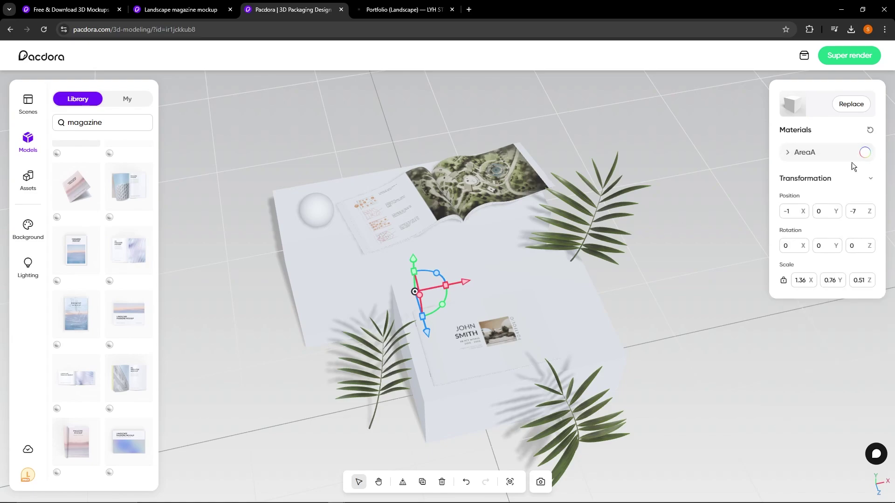
click(864, 152)
click(821, 191)
click(837, 195)
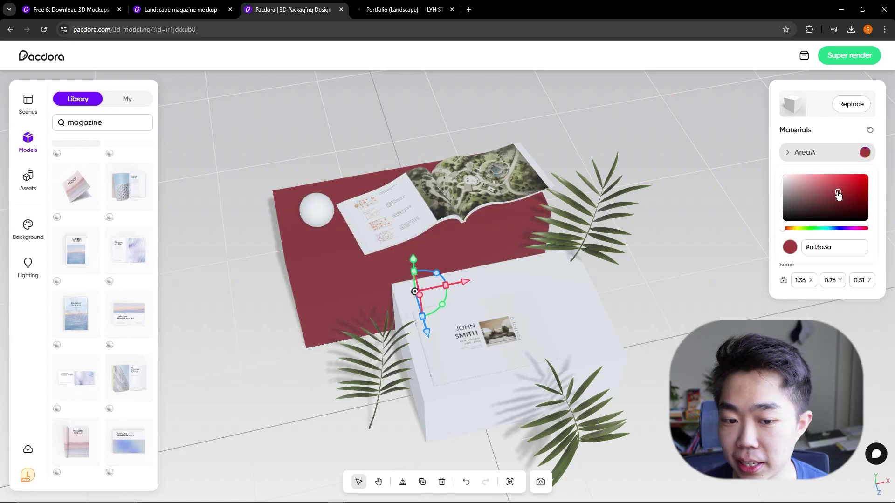
drag(841, 197, 783, 179)
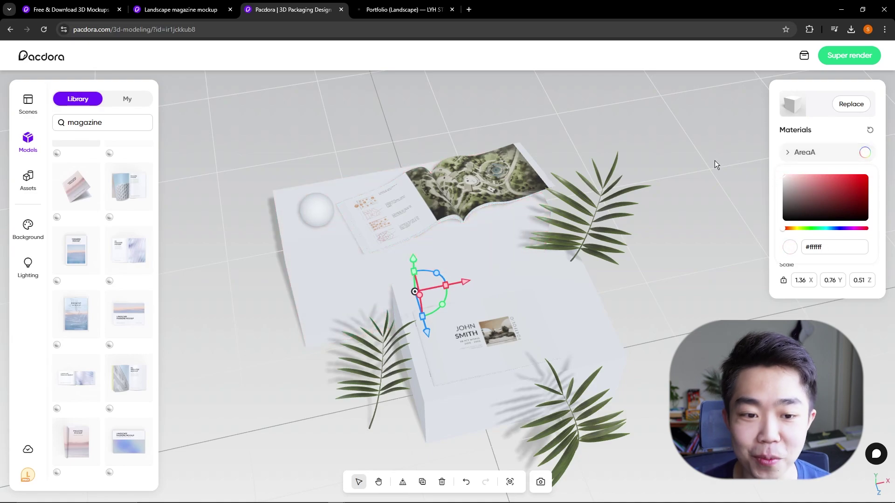
click(704, 109)
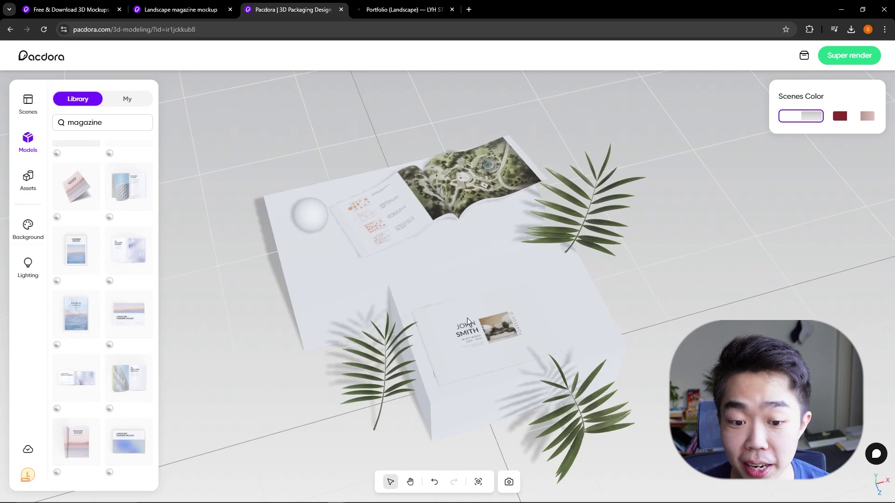
- Raise the JOHN SMITH cover higher on the box and shift it forward in front of the spread
scroll(467, 317, up, 2)
click(485, 337)
drag(586, 300, 501, 390)
click(485, 302)
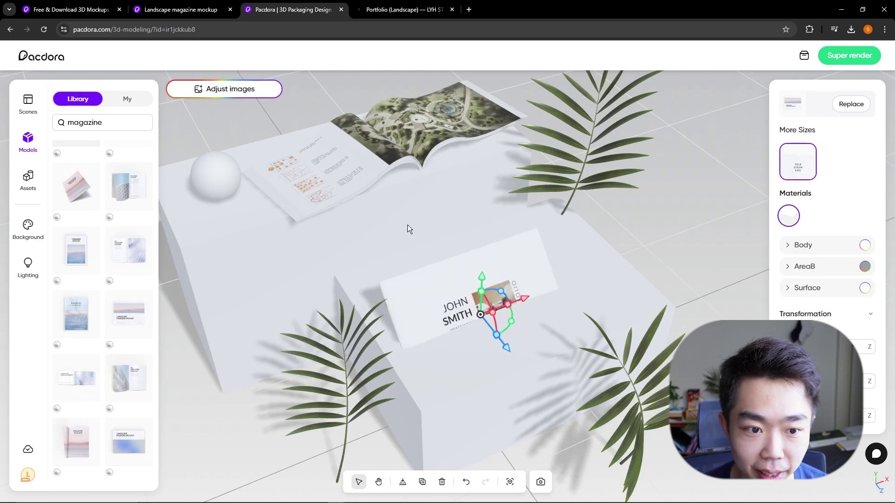
drag(486, 275, 493, 235)
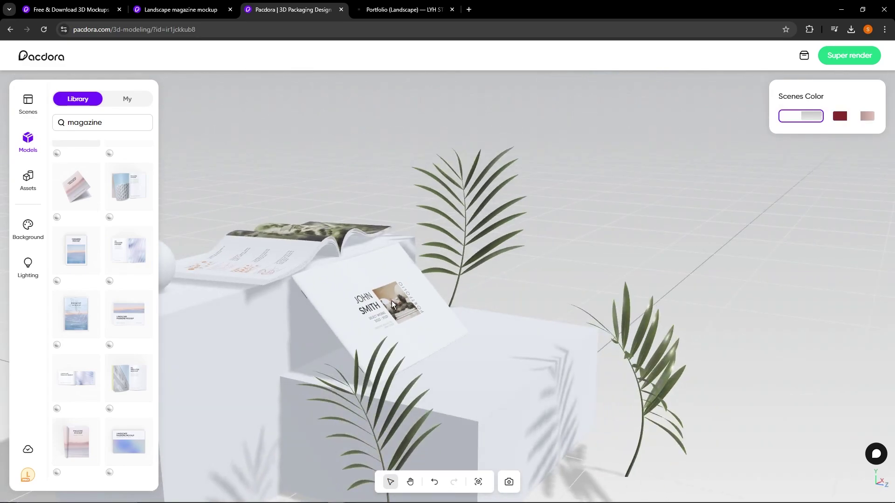
drag(373, 300, 399, 286)
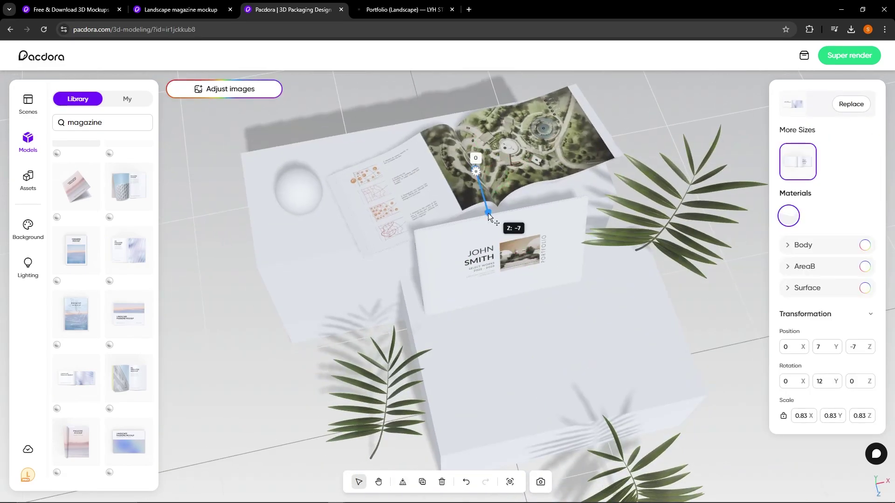
key(Escape)
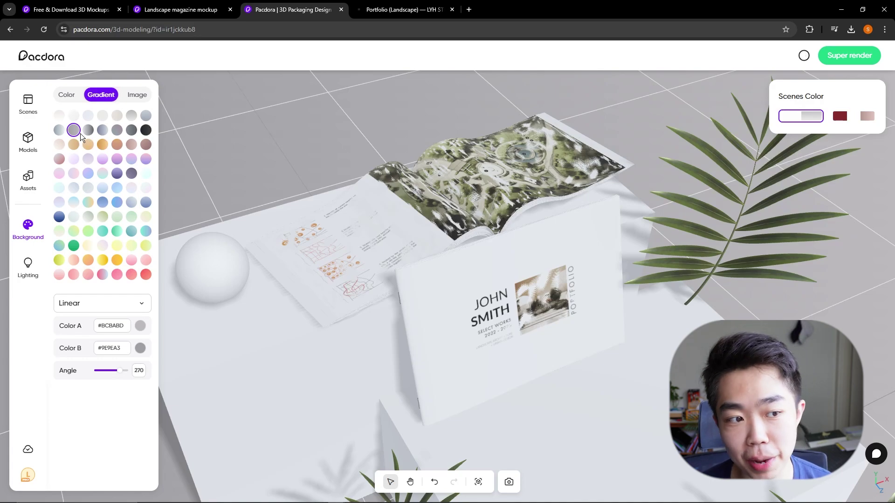
- Try several gradient swatches, finishing on the light grey #B5B5B5 to #EBEBEB gradient
click(103, 131)
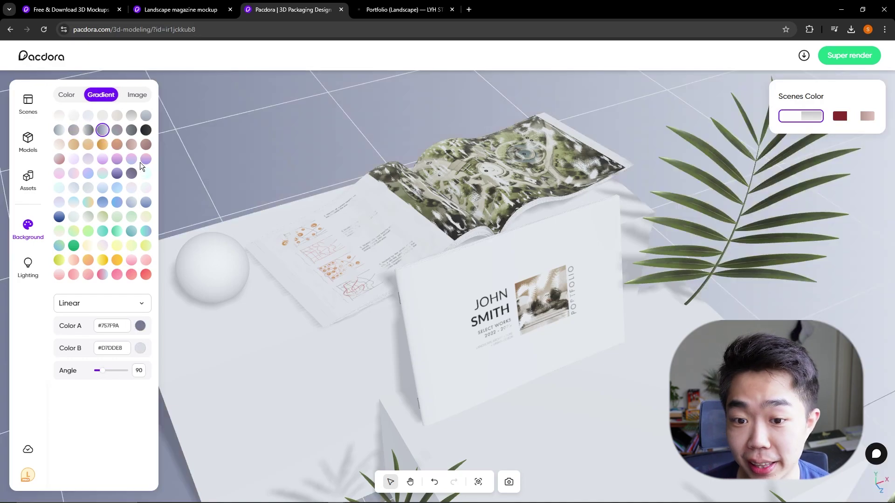
click(102, 187)
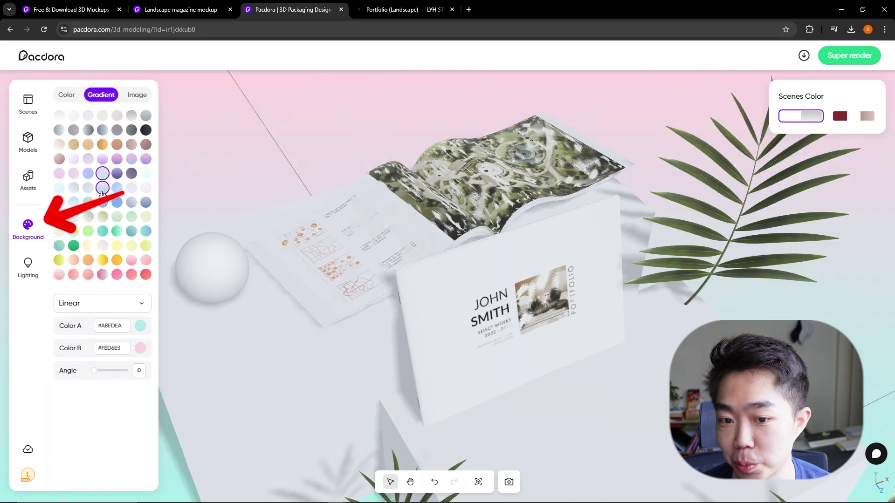
click(59, 115)
click(73, 116)
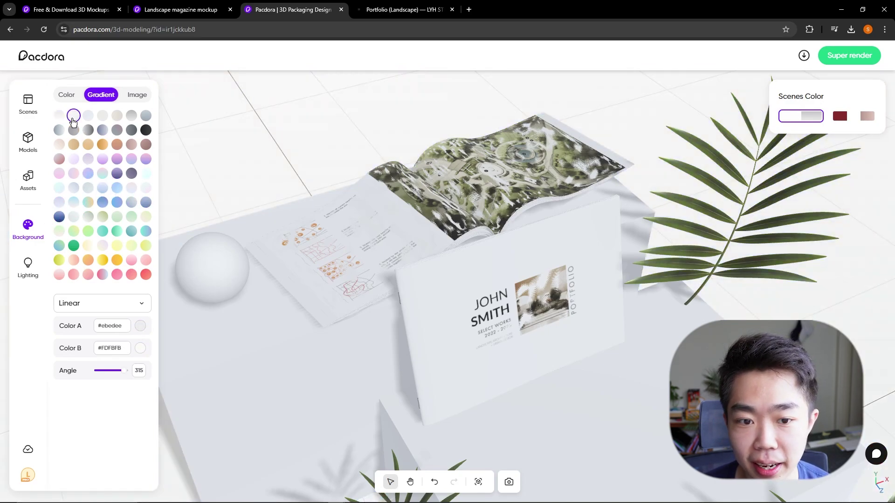
click(102, 115)
click(132, 116)
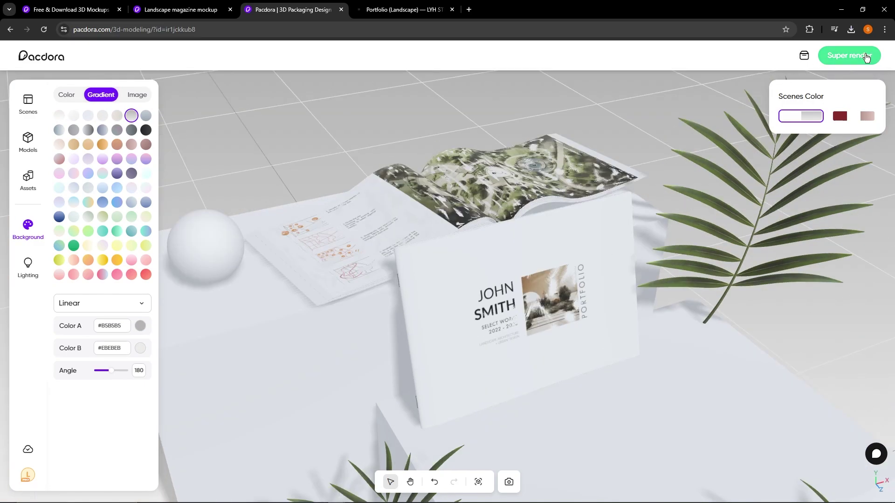
- Set up a Super render export as JPG with a 16:9 aspect ratio
click(864, 57)
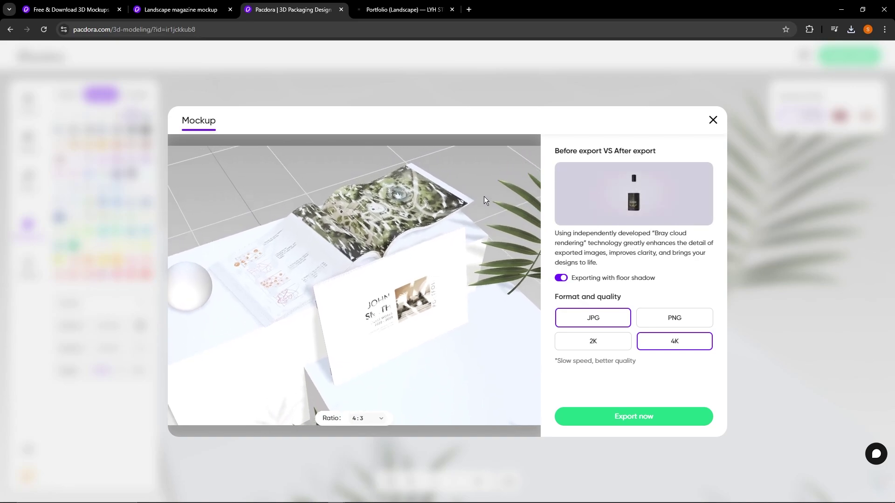
click(377, 419)
click(368, 333)
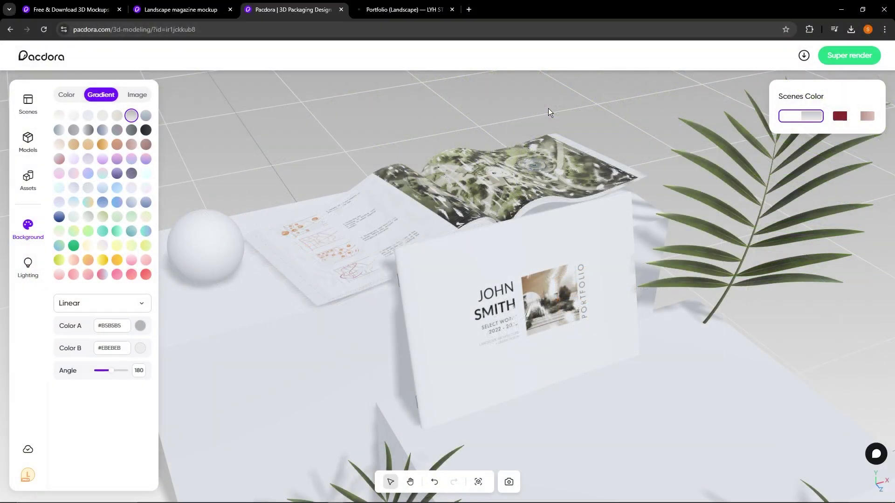
- Browse the Assets library through Shapes, Plants, Decorations, Tableware and Shelves
click(29, 179)
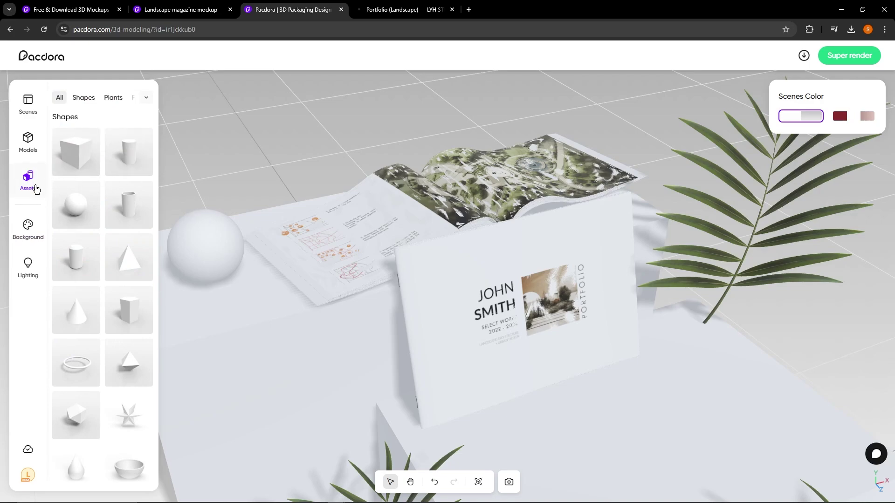
scroll(93, 163, down, 5)
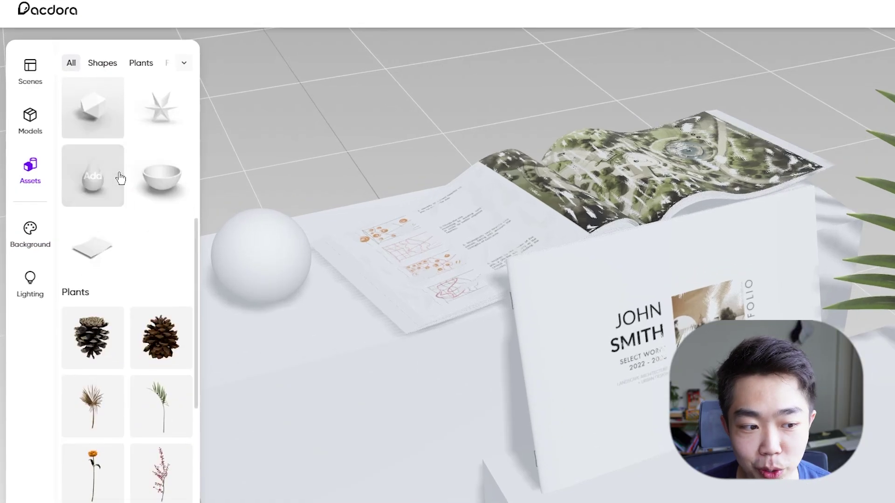
scroll(120, 178, down, 6)
scroll(134, 198, up, 2)
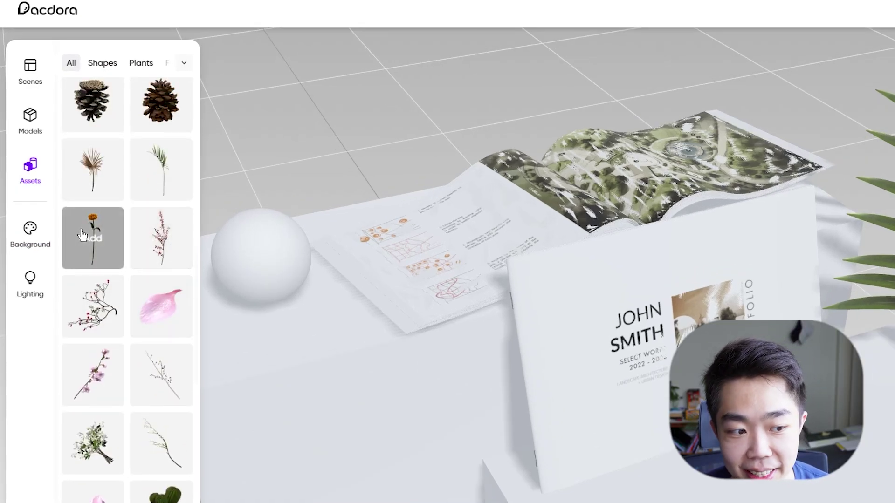
scroll(77, 222, down, 9)
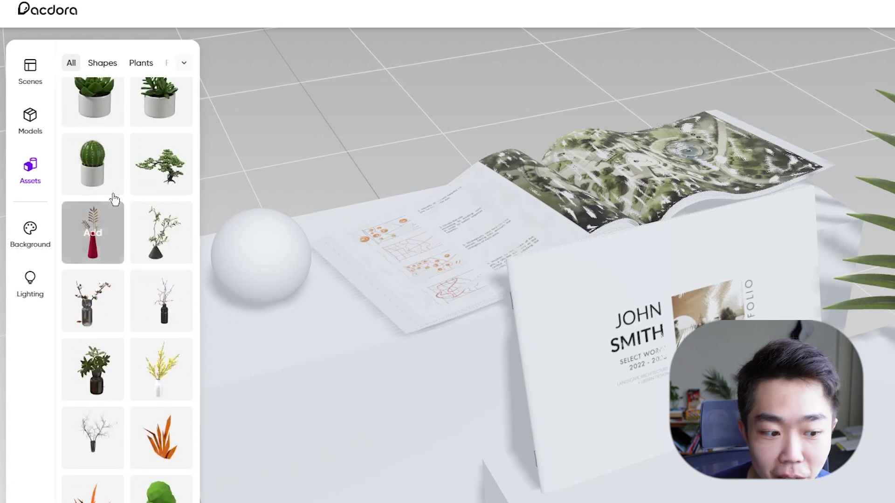
scroll(112, 196, down, 5)
scroll(126, 216, down, 15)
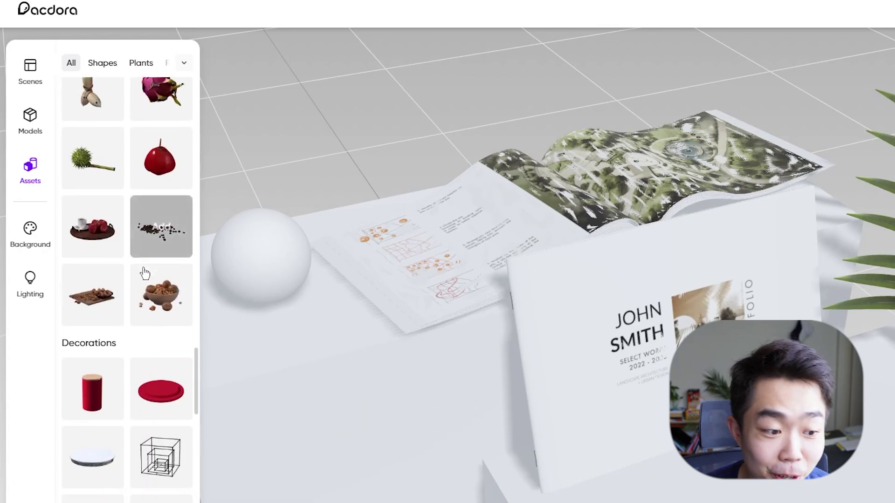
scroll(146, 270, down, 5)
scroll(139, 303, down, 11)
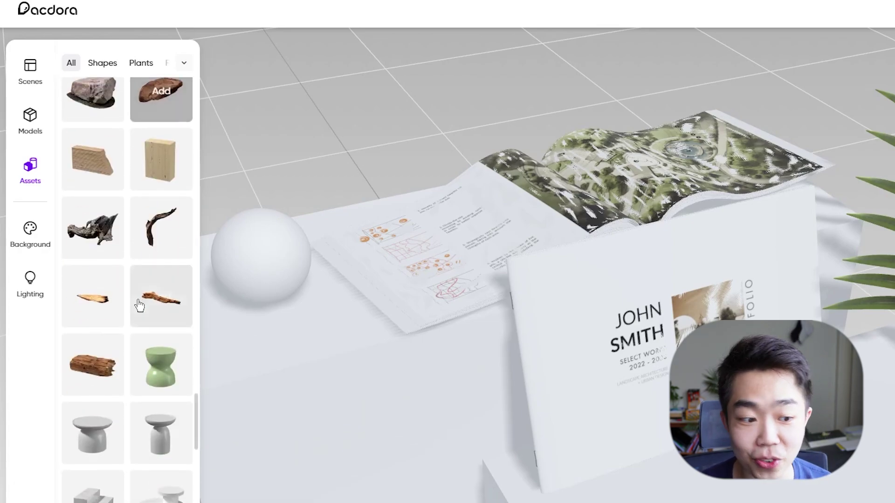
scroll(140, 305, down, 15)
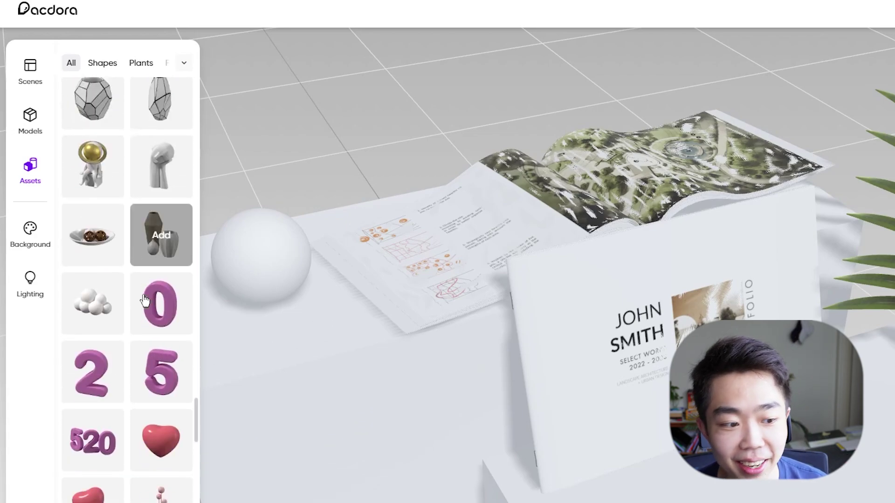
scroll(150, 308, down, 20)
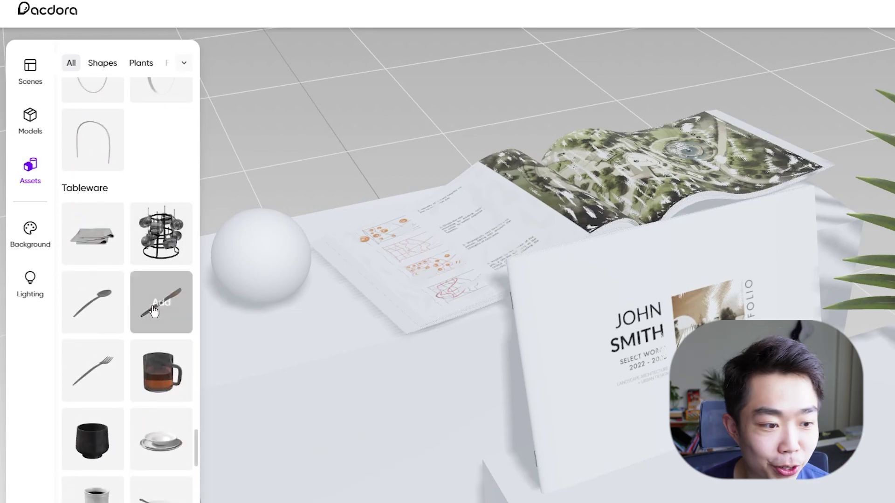
scroll(154, 312, down, 10)
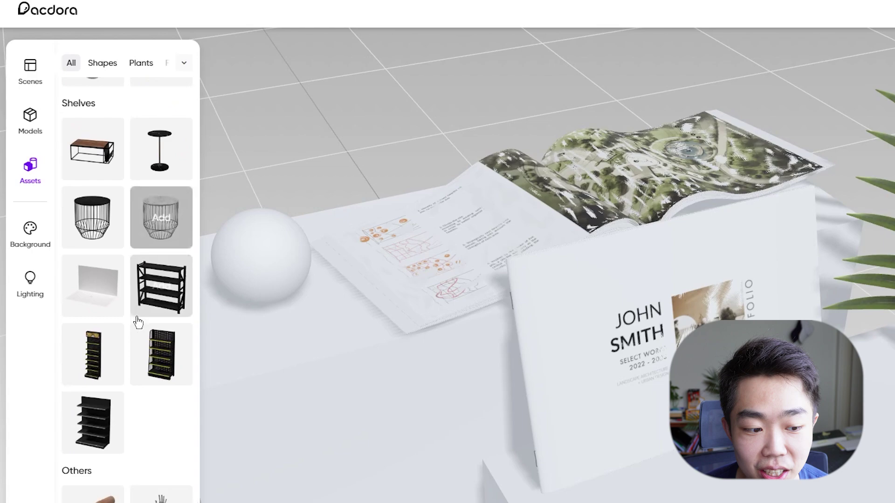